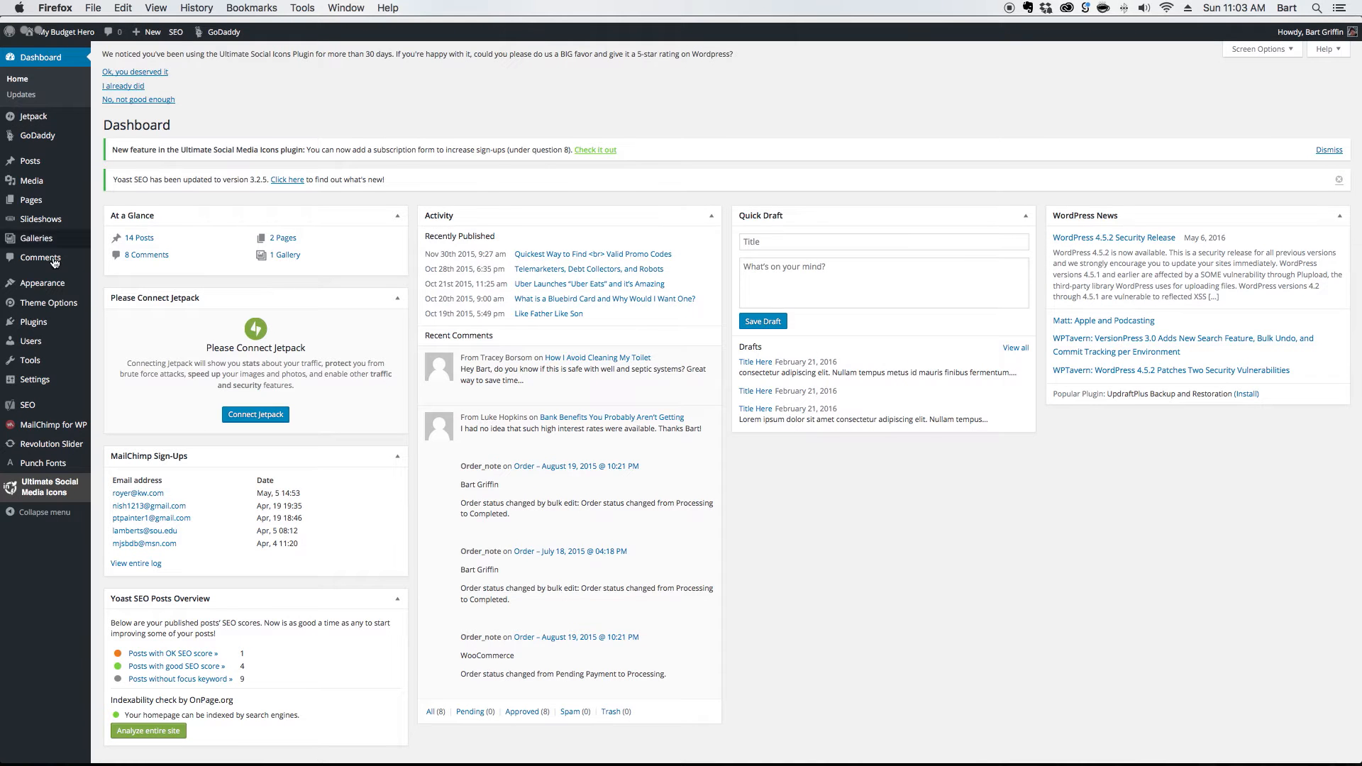
# Search the plugin directory for "Pojo Forms", and install and activate that plugin
pyautogui.moveTo(42, 330)
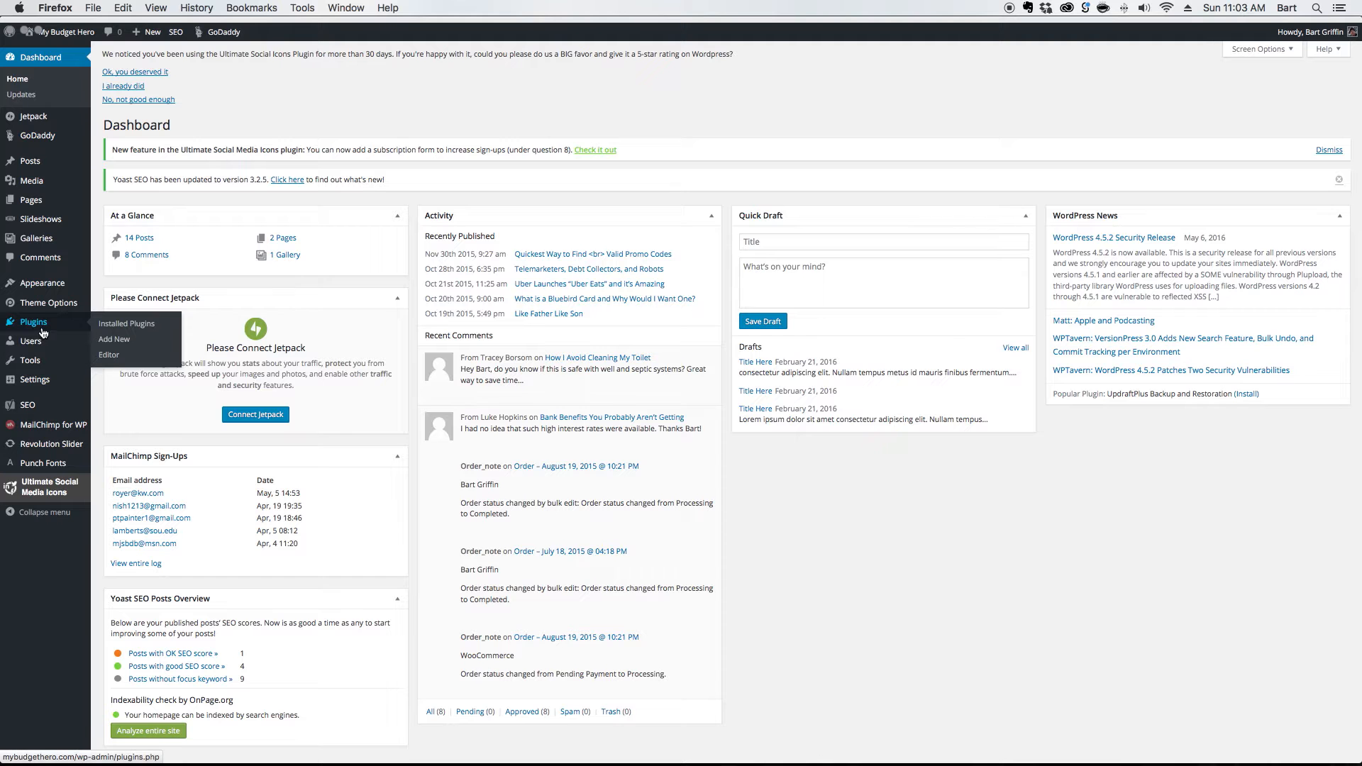
pyautogui.click(110, 340)
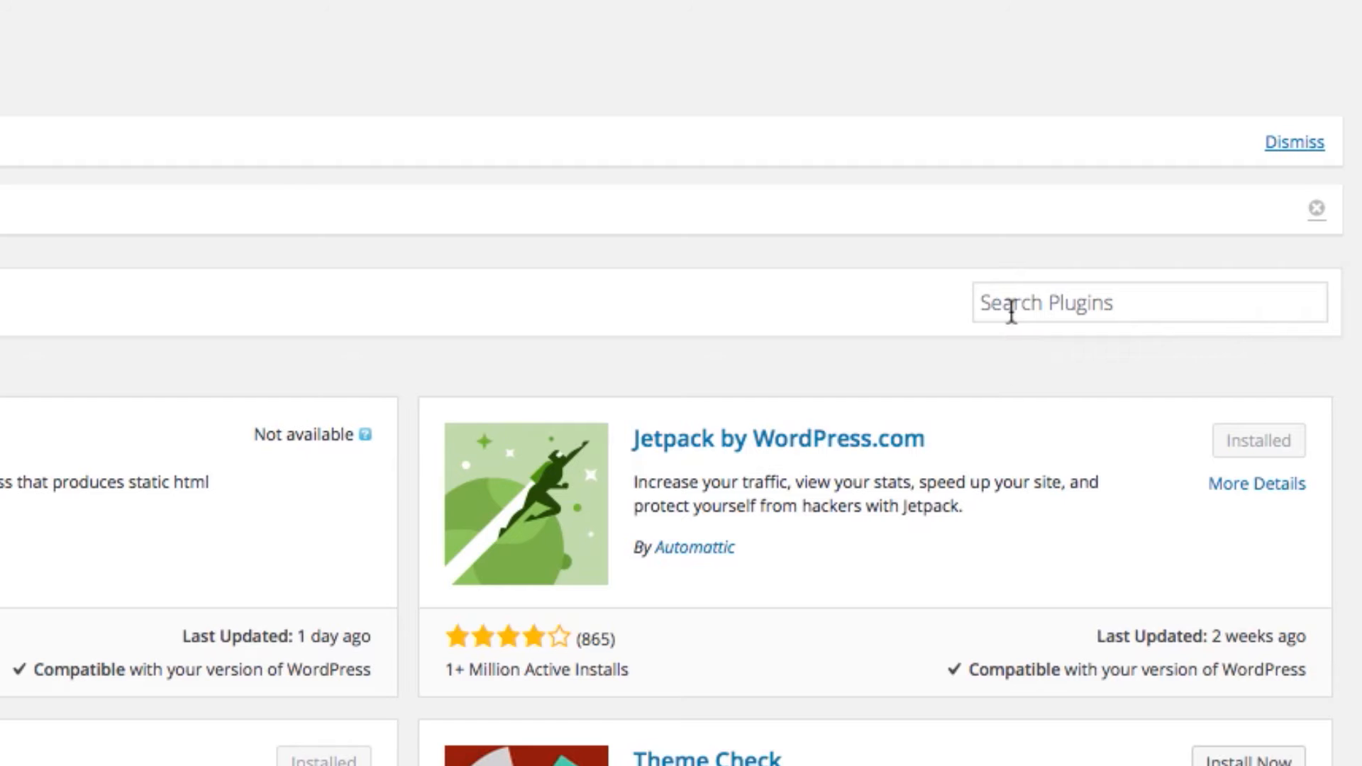
pyautogui.click(1012, 311)
pyautogui.write('Pojo Form')
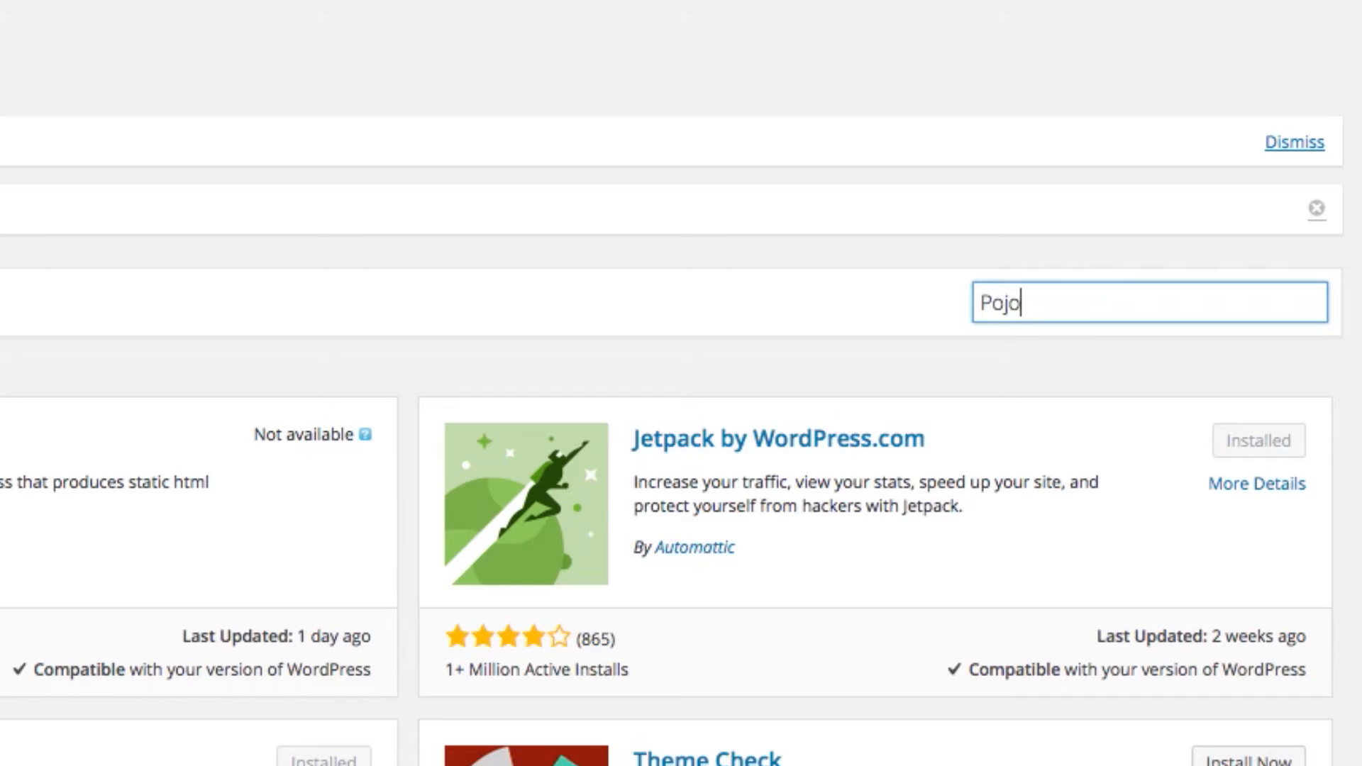
pyautogui.write('s')
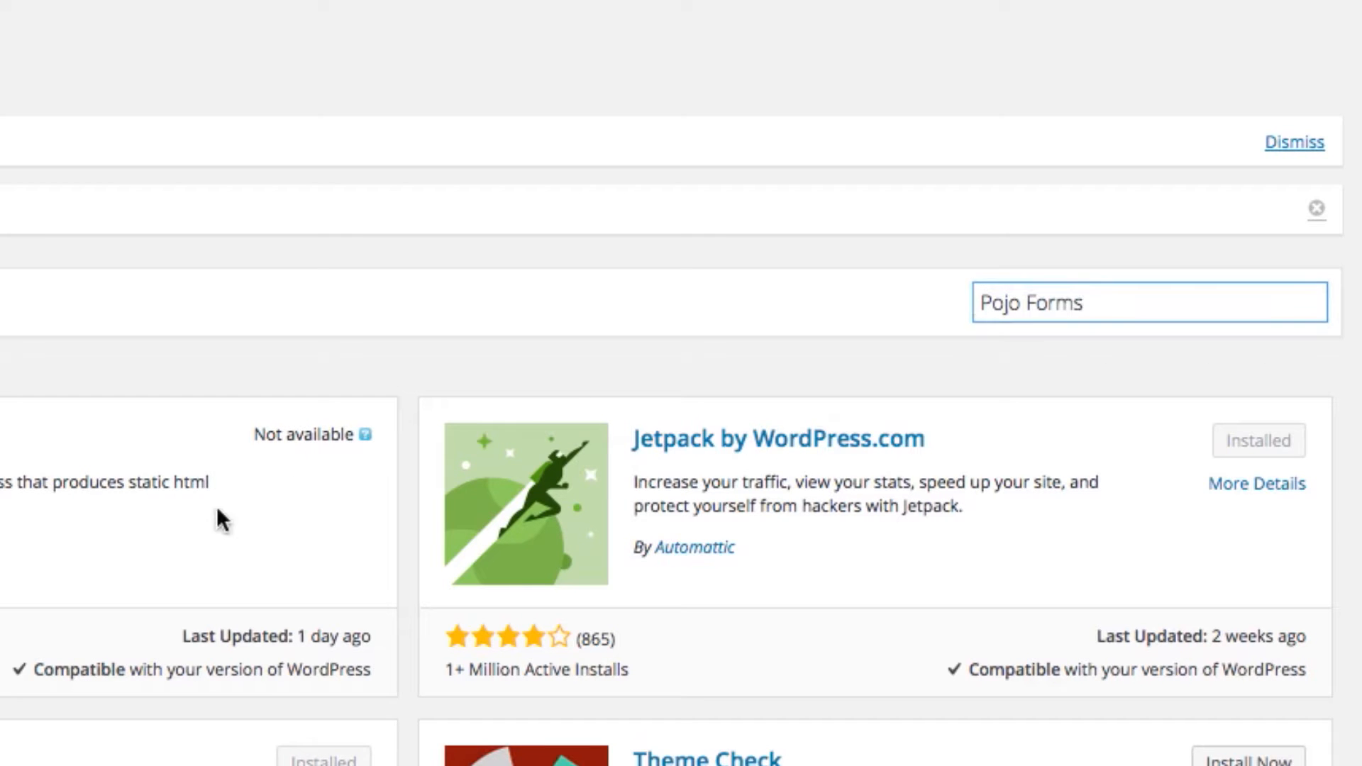
pyautogui.press('Return')
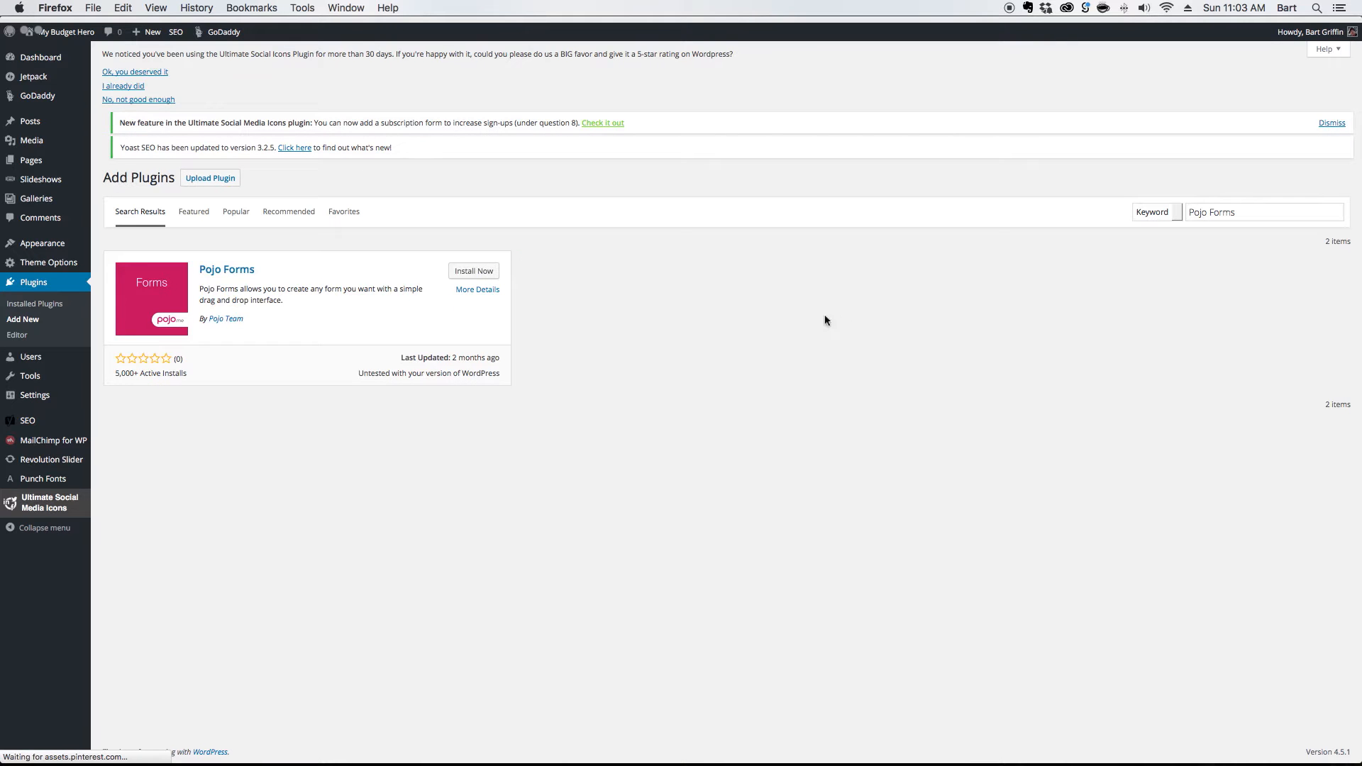
pyautogui.click(479, 282)
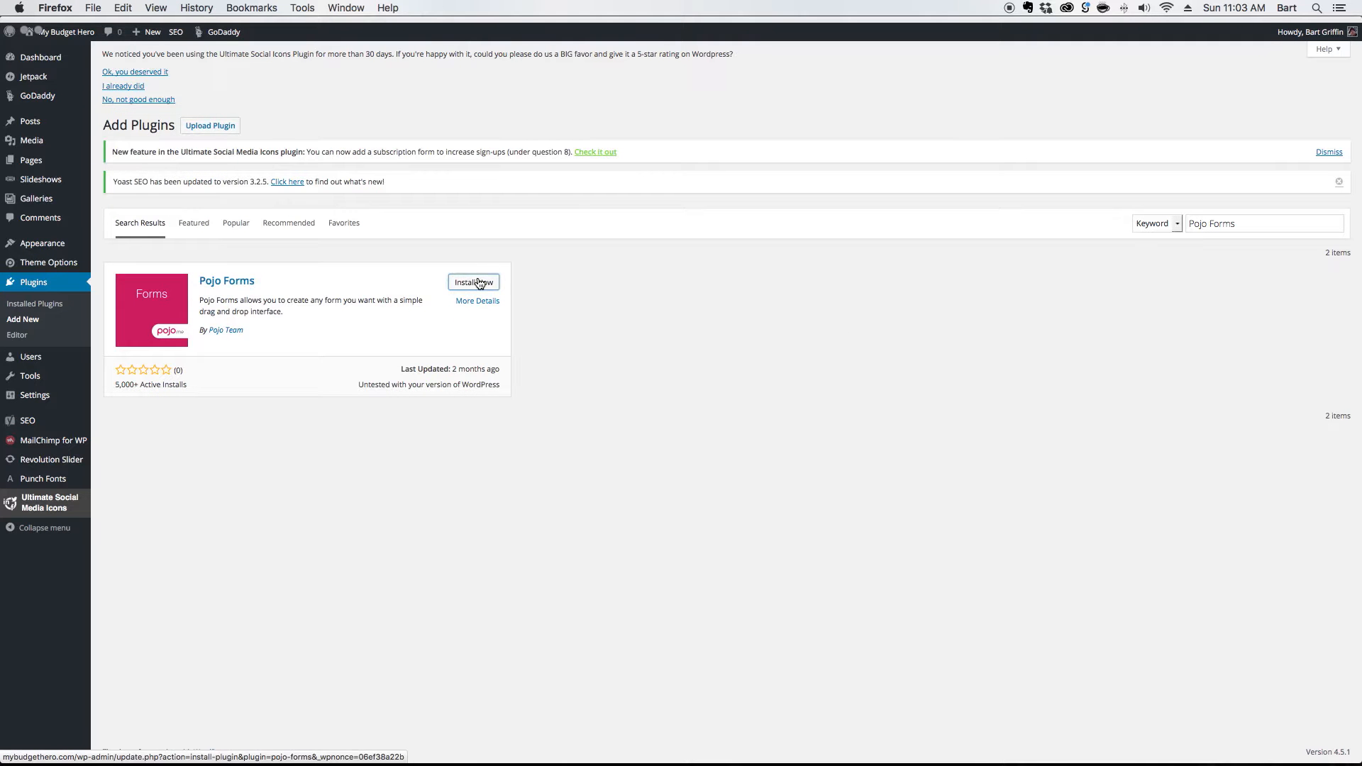
pyautogui.click(137, 281)
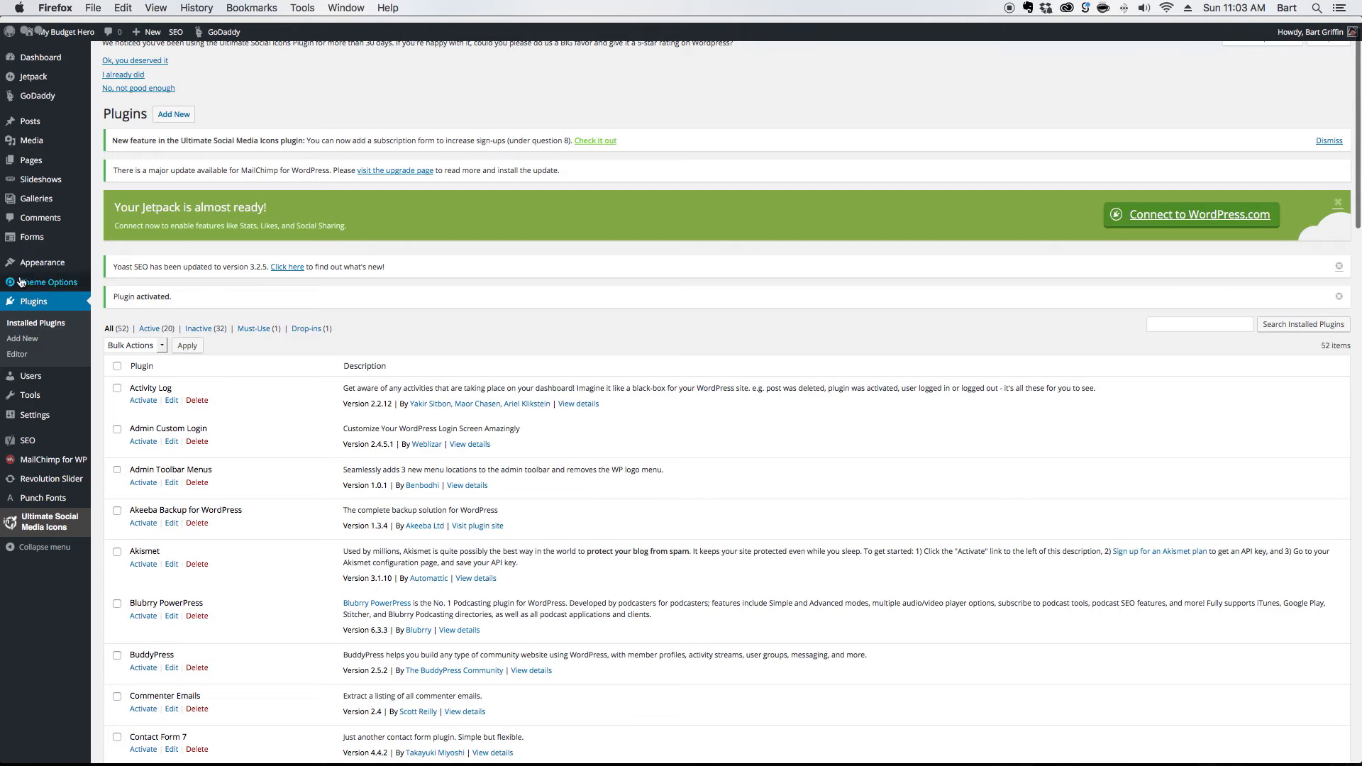
# Create a new form titled "Contact Form"
pyautogui.moveTo(23, 240)
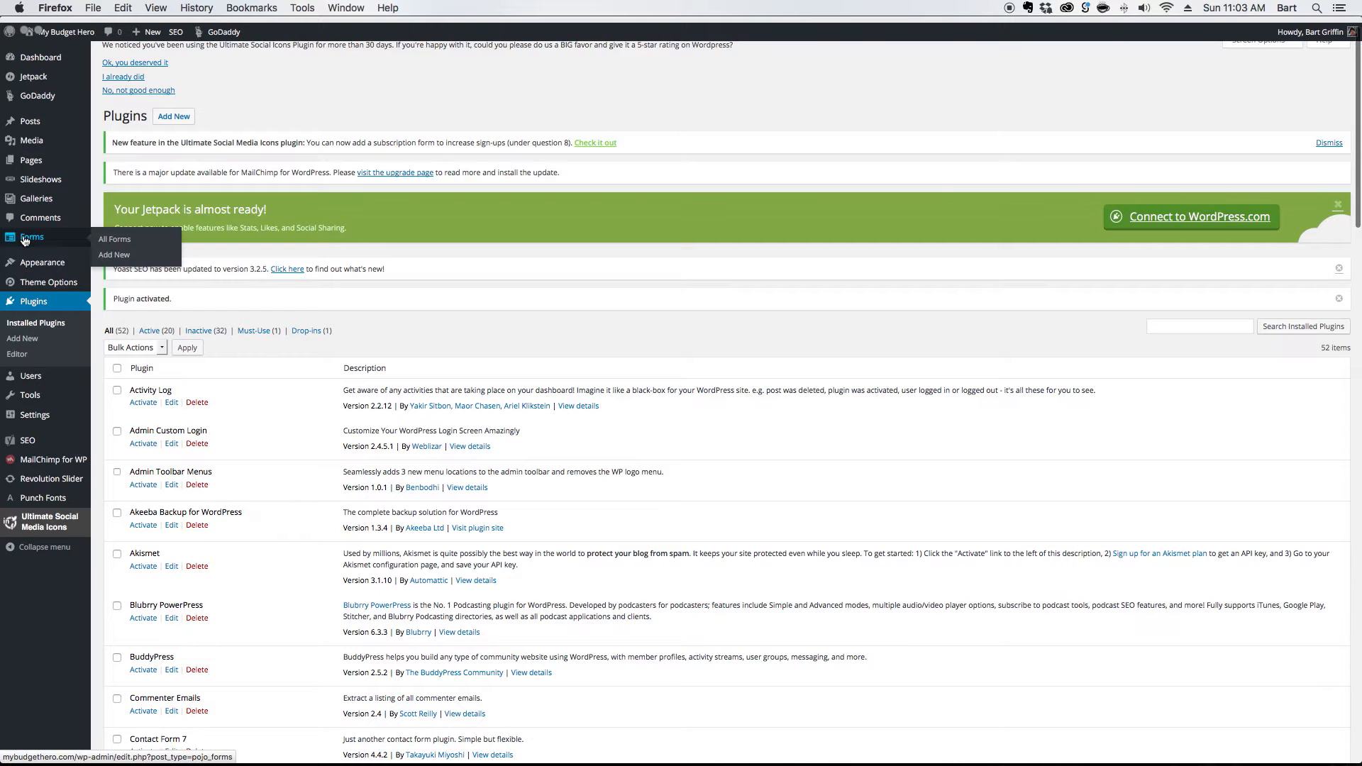
pyautogui.click(114, 260)
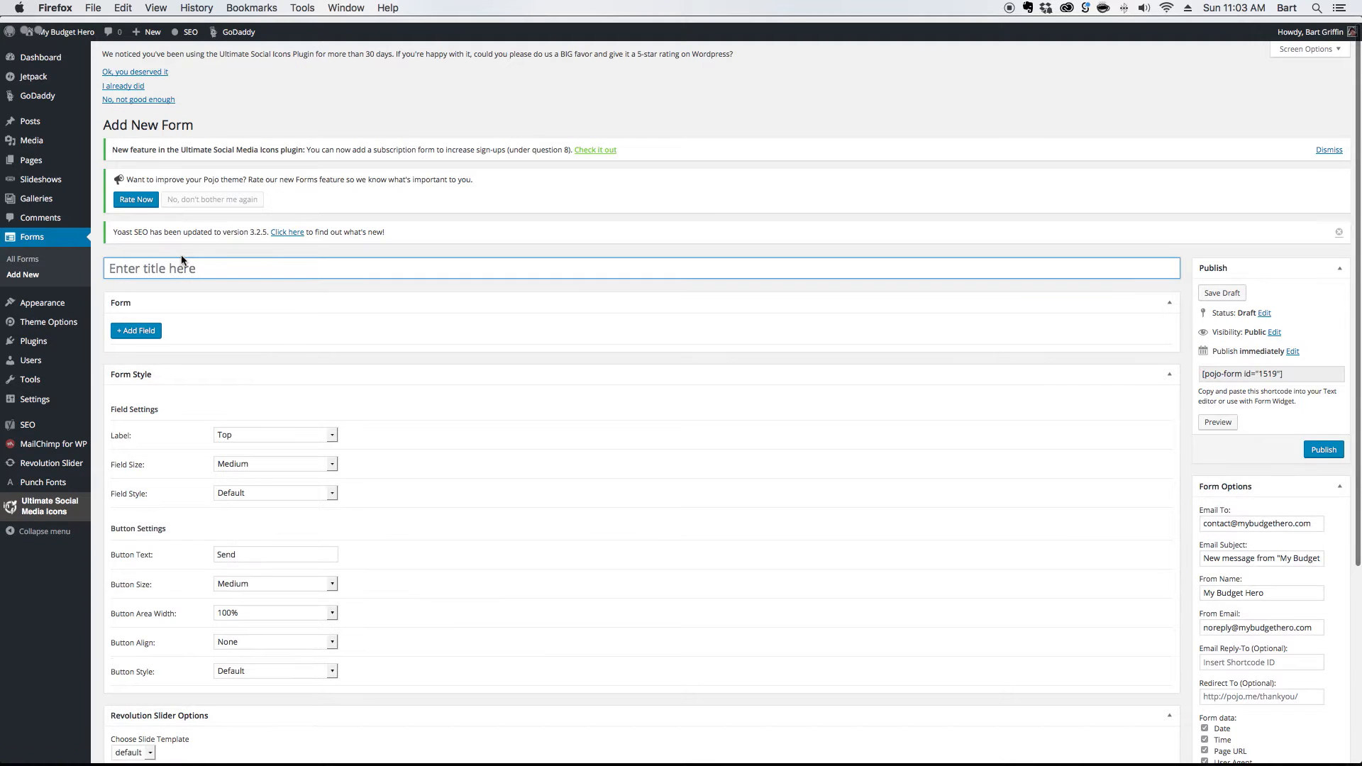
pyautogui.write('Contact Form')
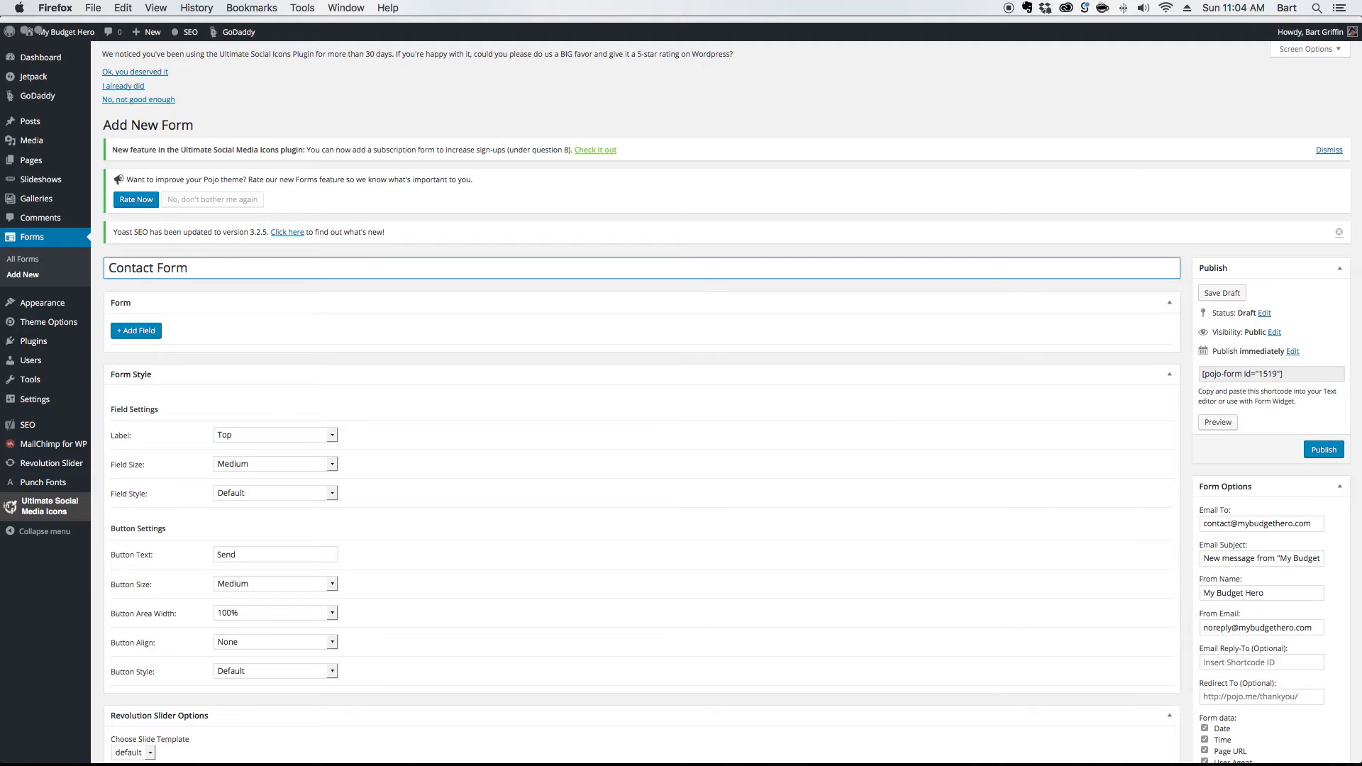
# Add a text field labelled "Your Name" to the contact form
pyautogui.click(119, 329)
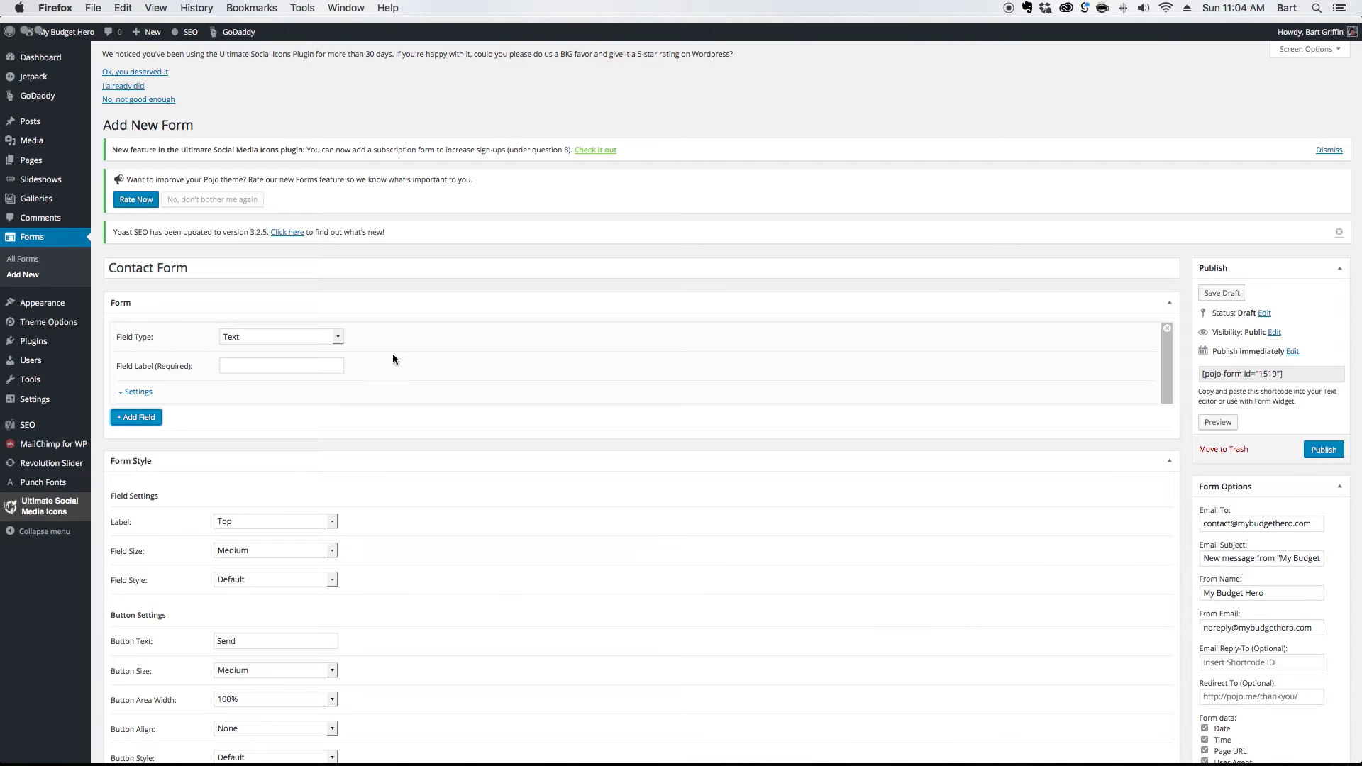
pyautogui.click(300, 366)
pyautogui.write('Your Name')
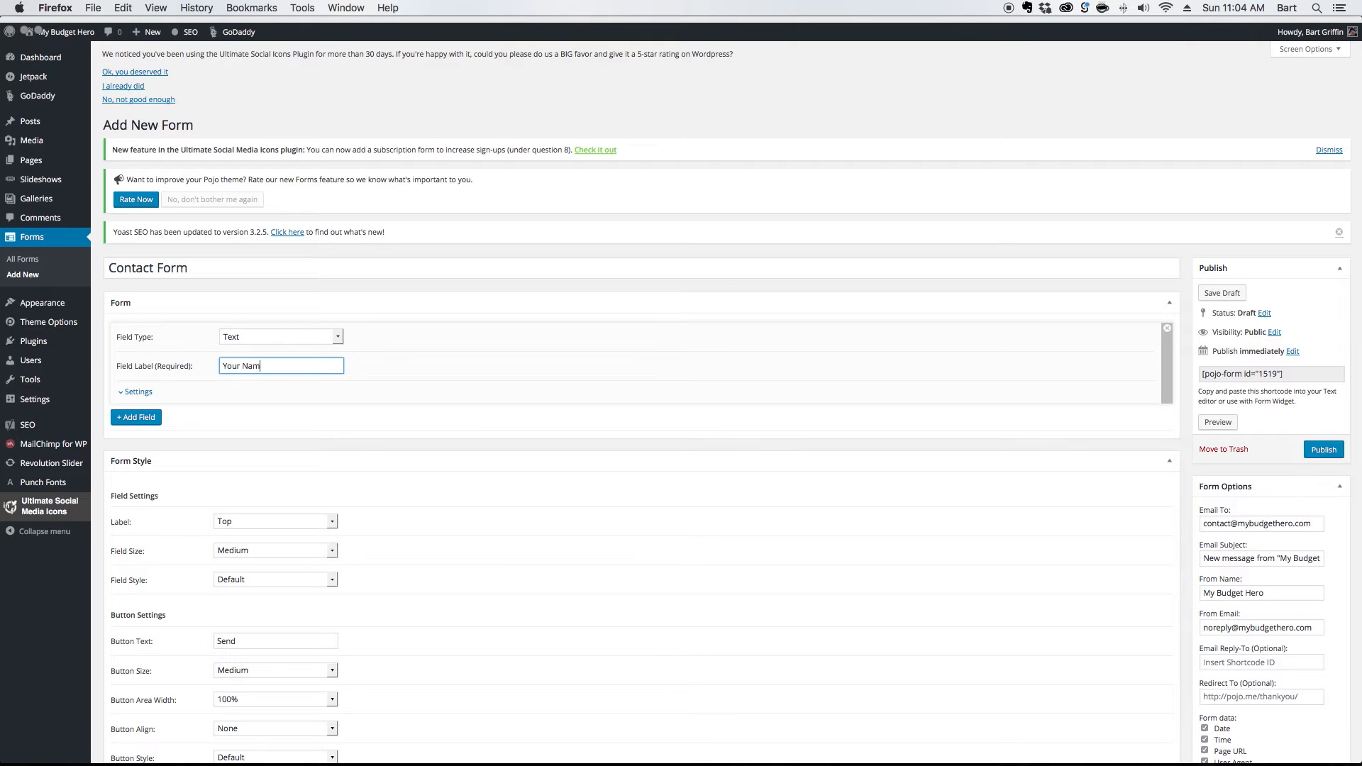
# Add a second field of type Email labelled "Your Email"
pyautogui.click(134, 419)
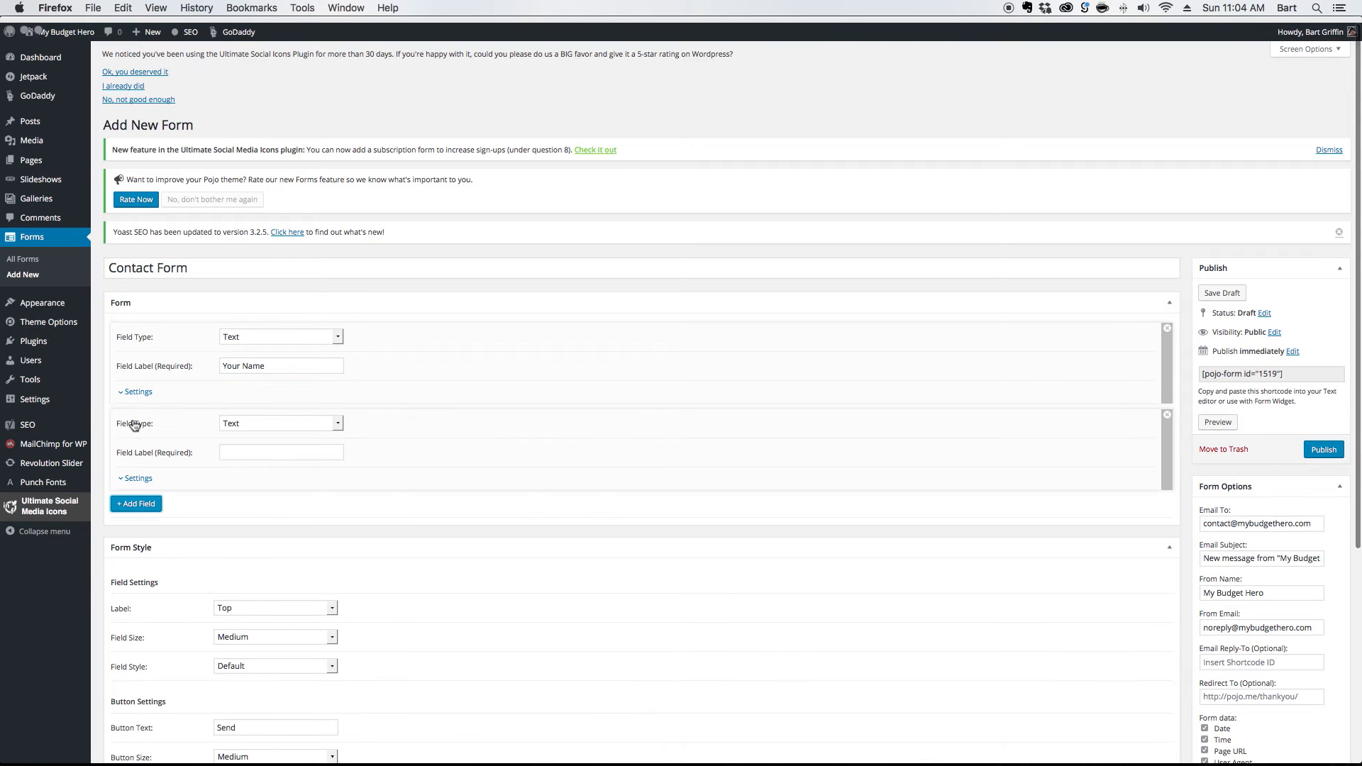
pyautogui.click(338, 423)
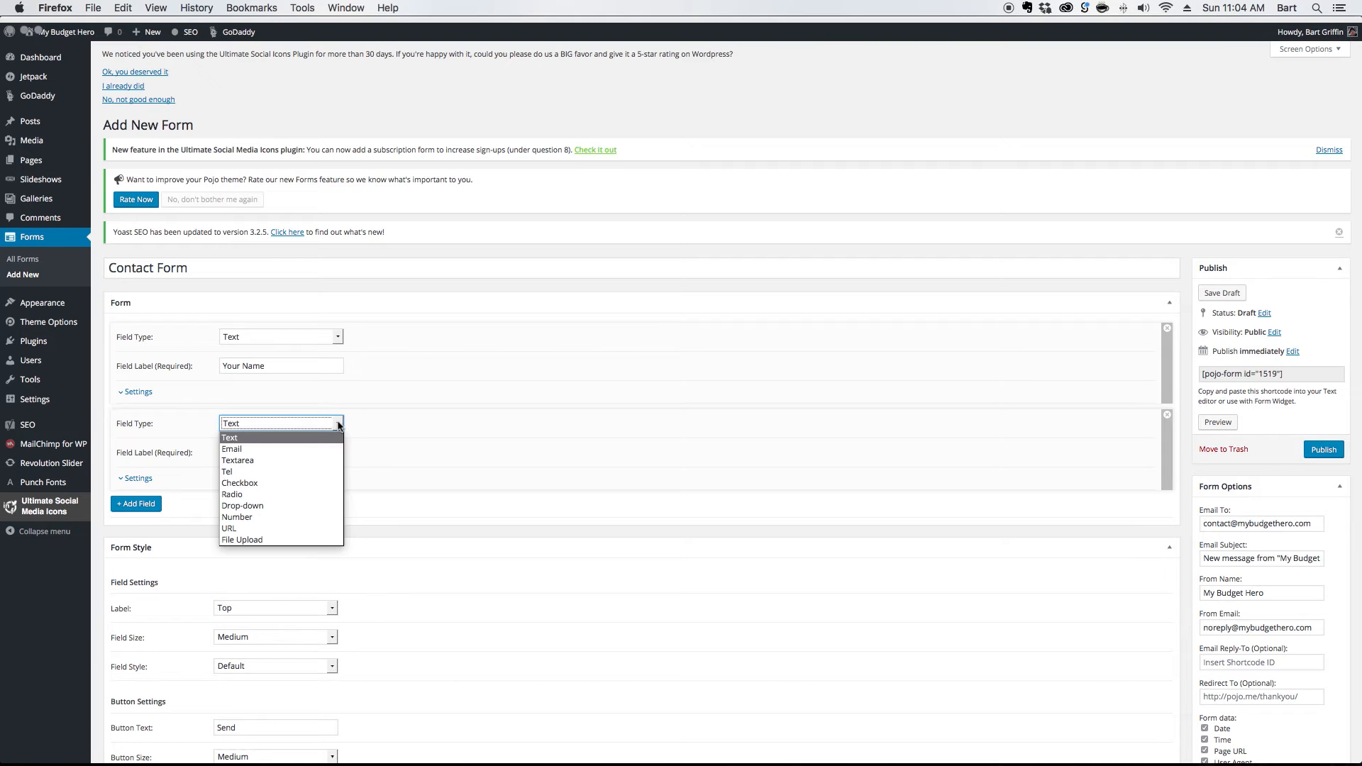
pyautogui.click(327, 456)
pyautogui.click(321, 452)
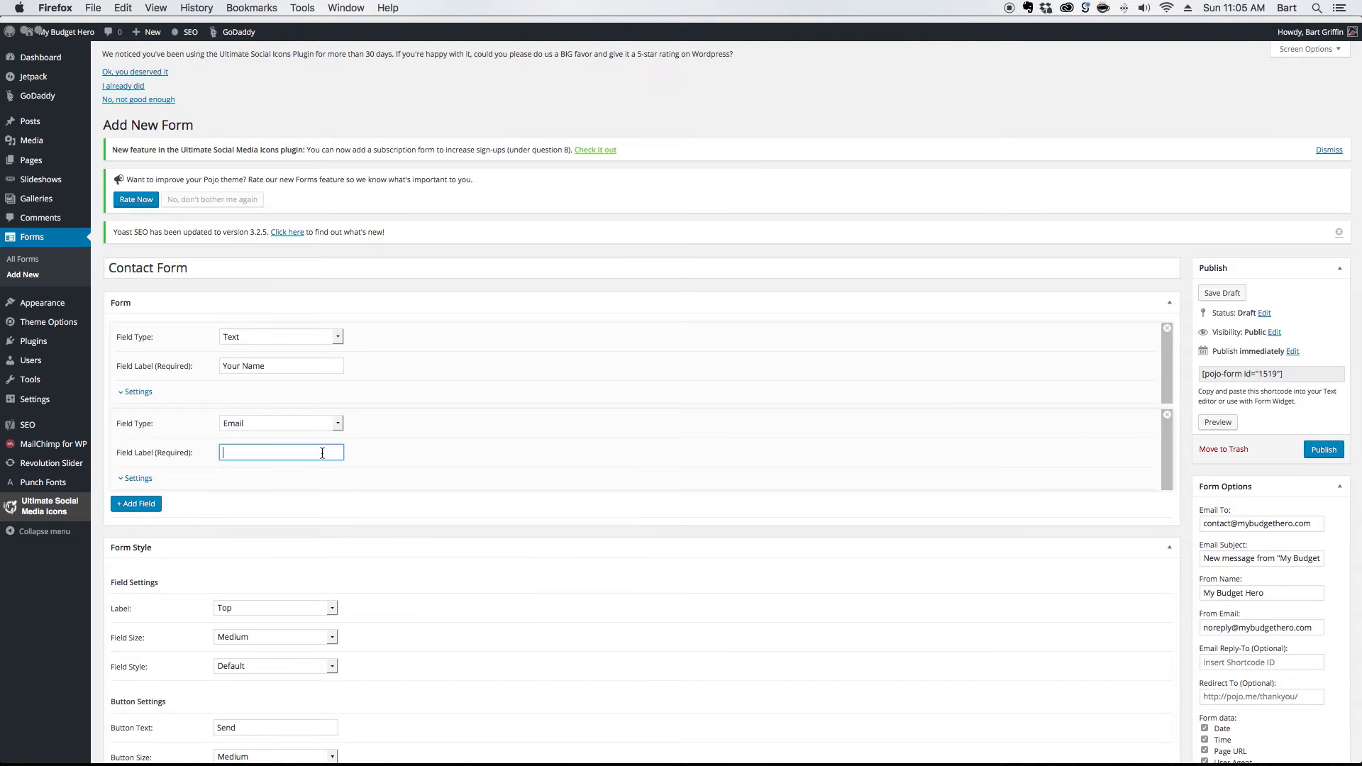
pyautogui.write('Your Email')
# Add a third field of type Textarea labelled "Your Message"
pyautogui.click(139, 505)
pyautogui.click(338, 511)
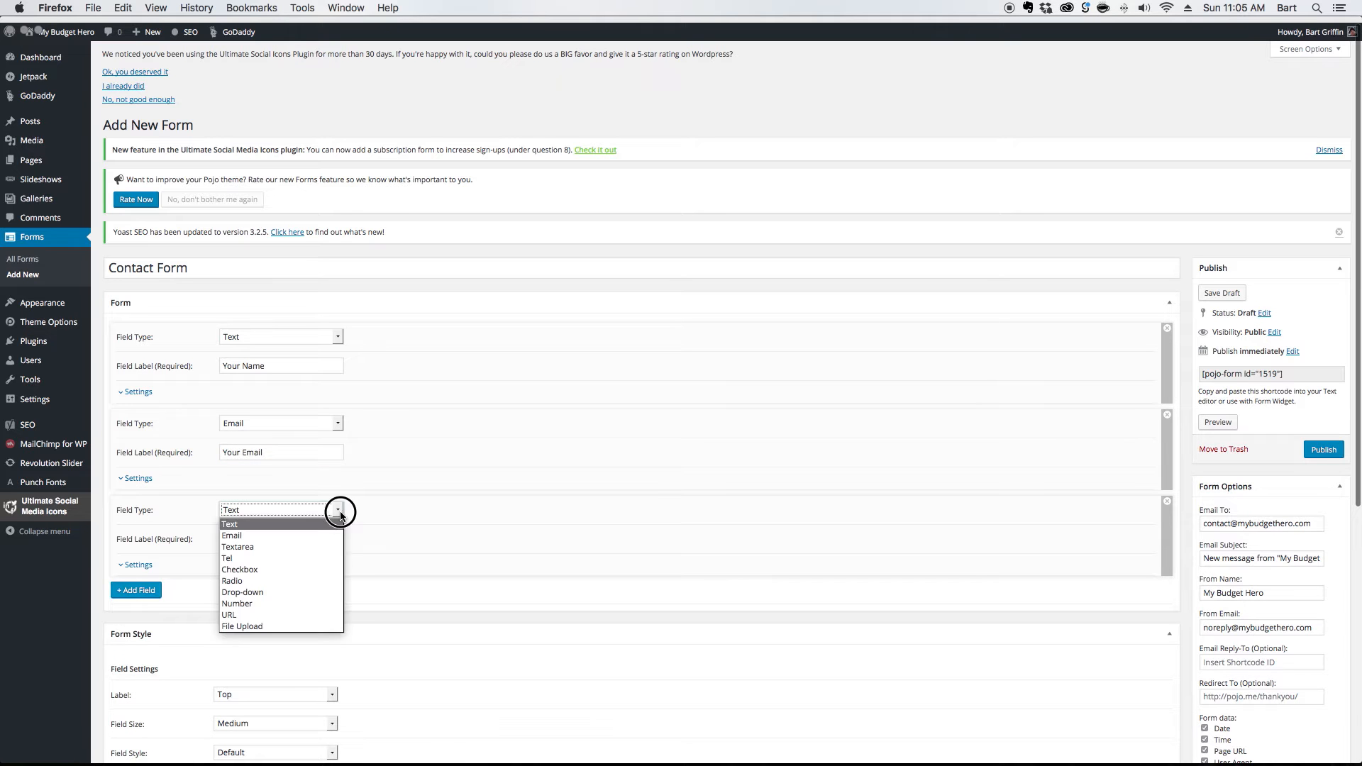
pyautogui.click(324, 545)
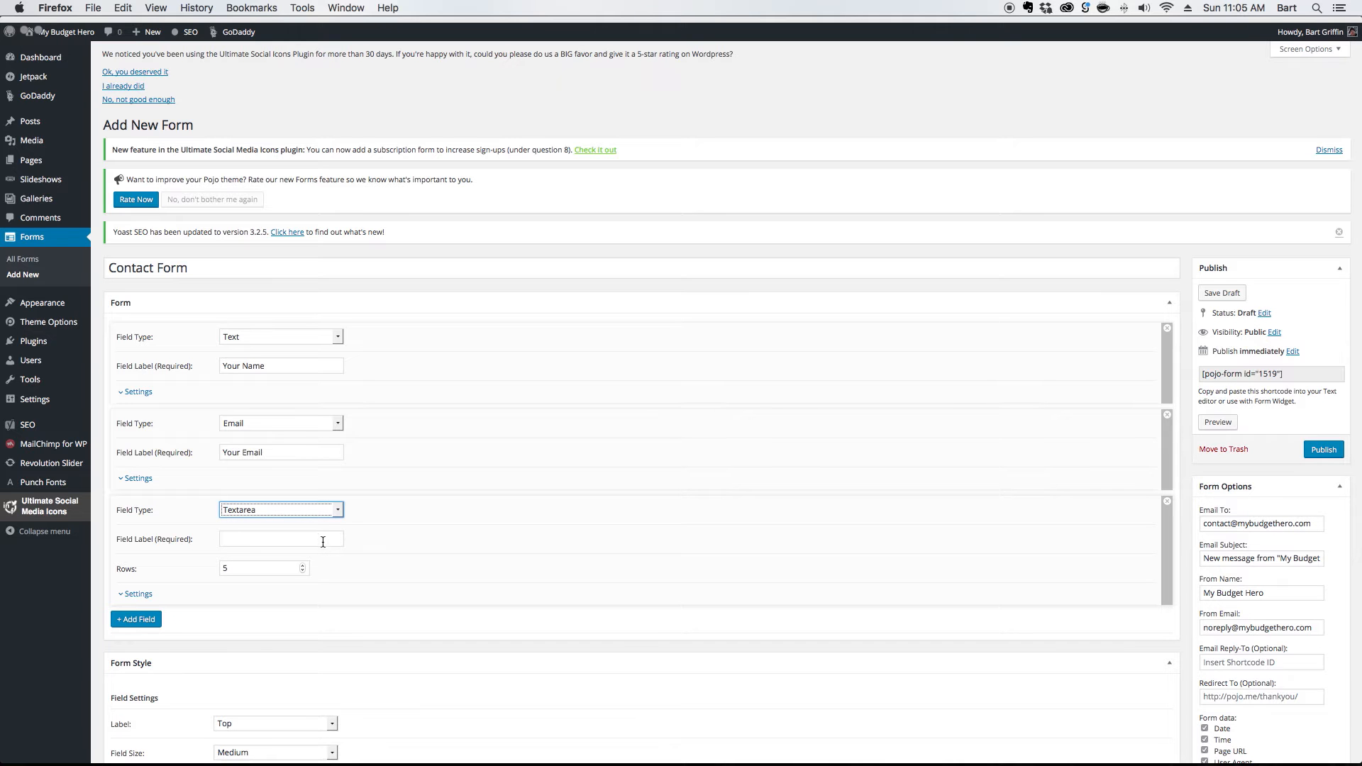
pyautogui.click(323, 542)
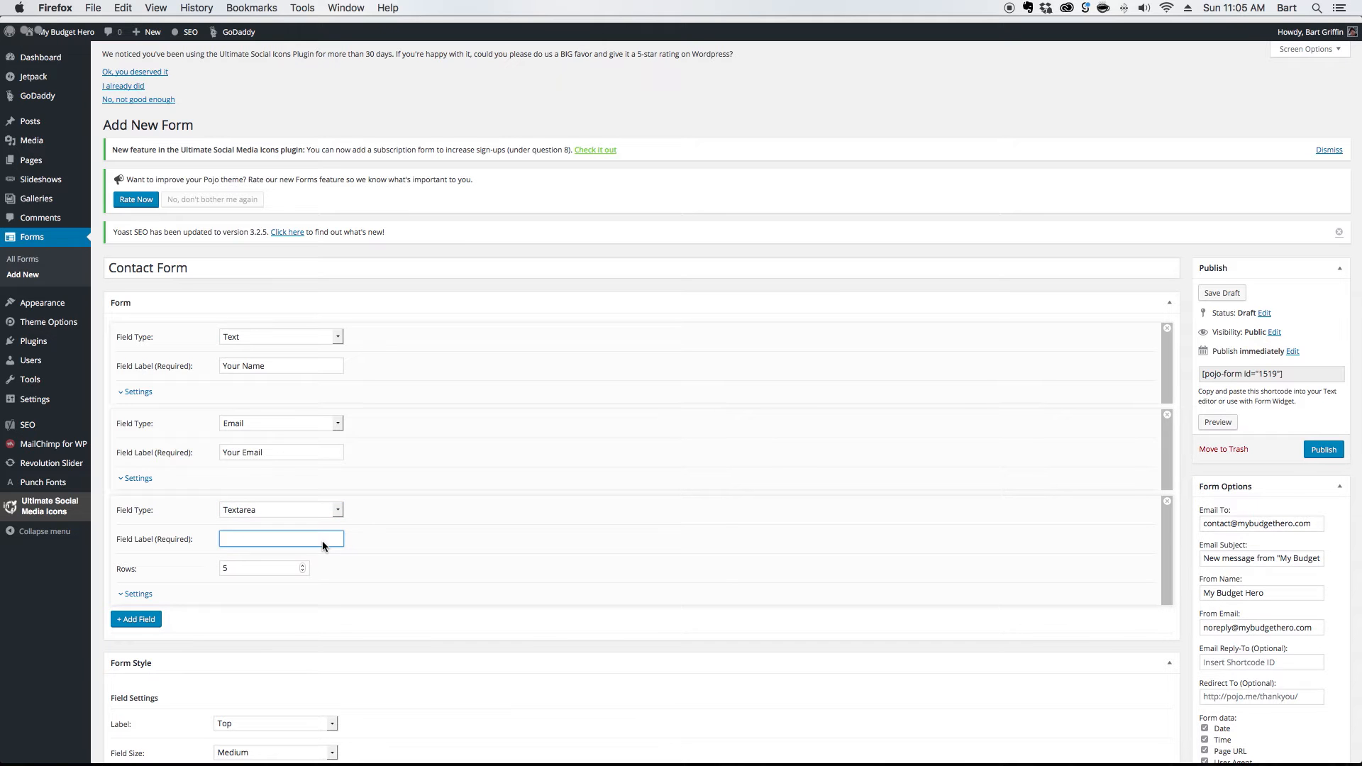
pyautogui.write('Your Message')
pyautogui.click(270, 566)
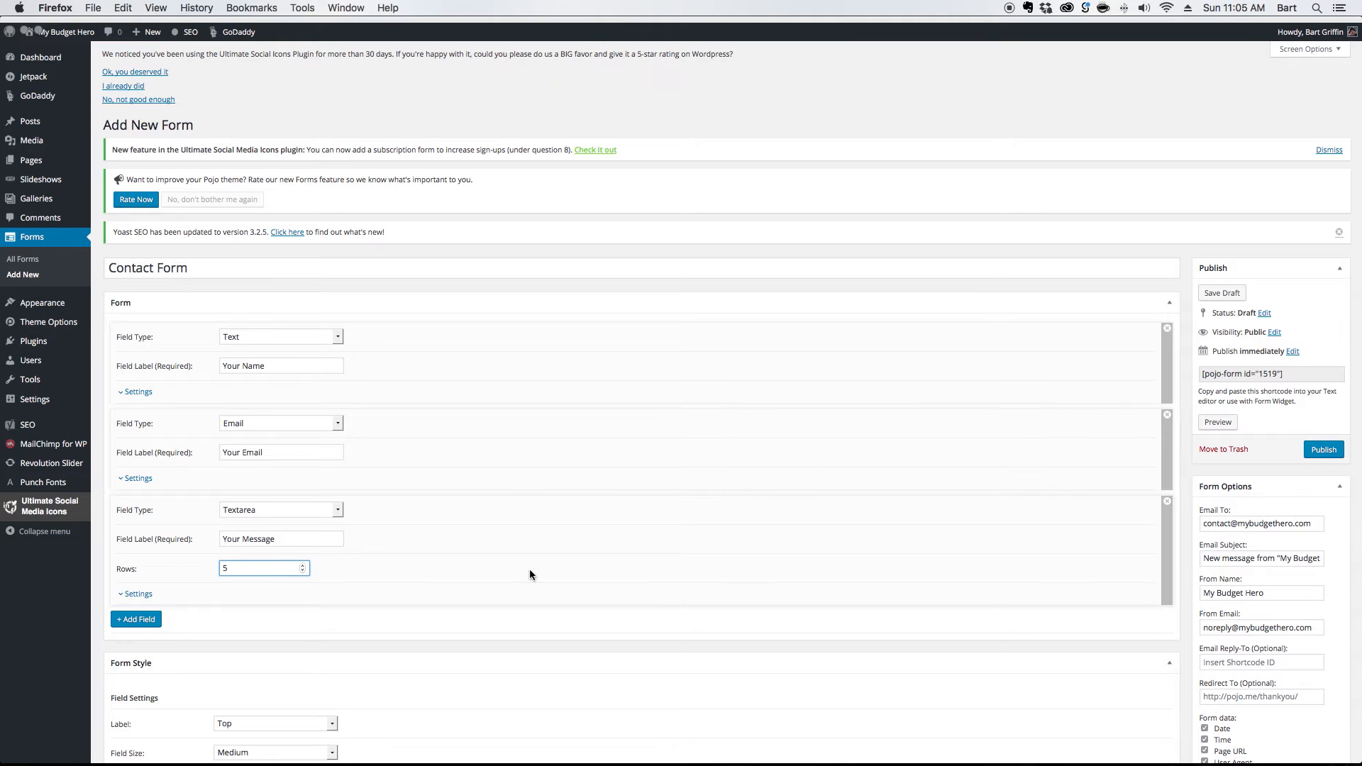
# Try Custom Style as the form's field style and set it back to Default
pyautogui.scroll(-10, 530, 568)
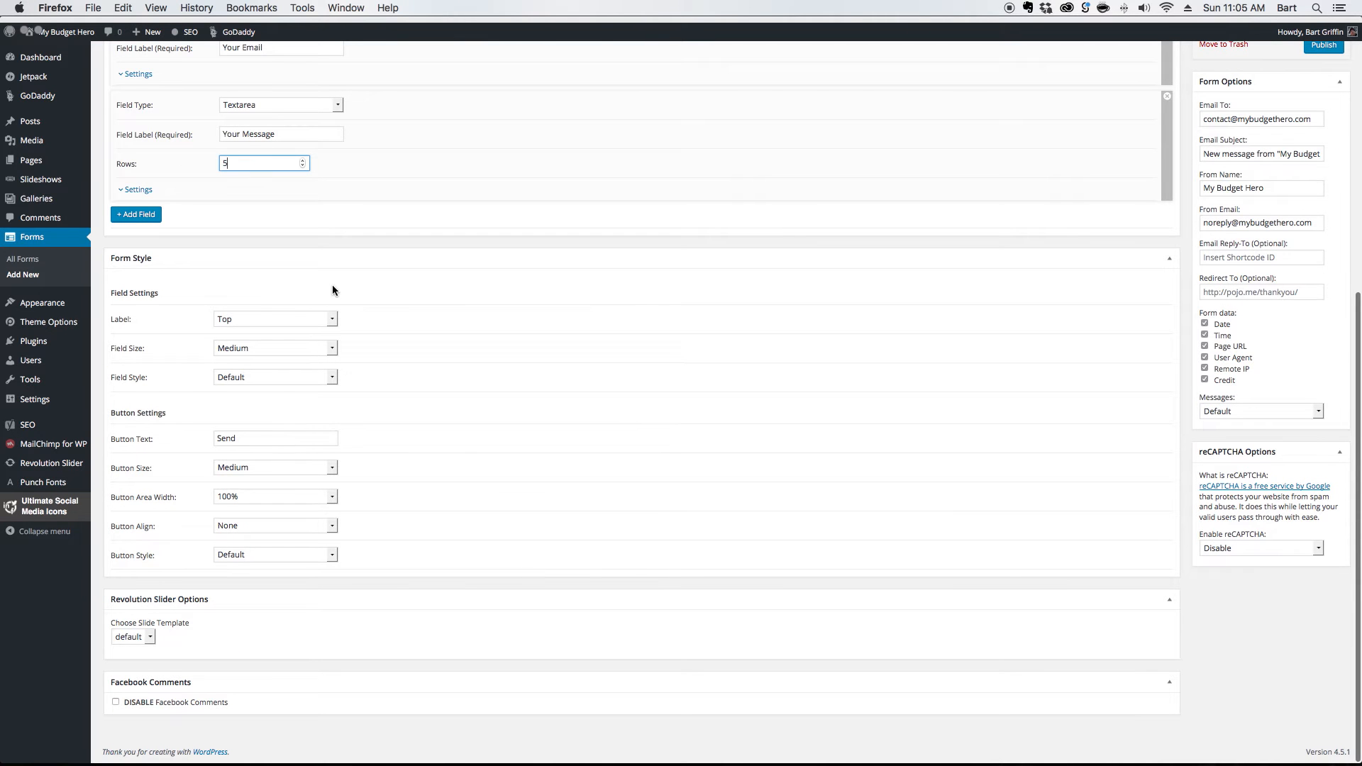
pyautogui.click(330, 378)
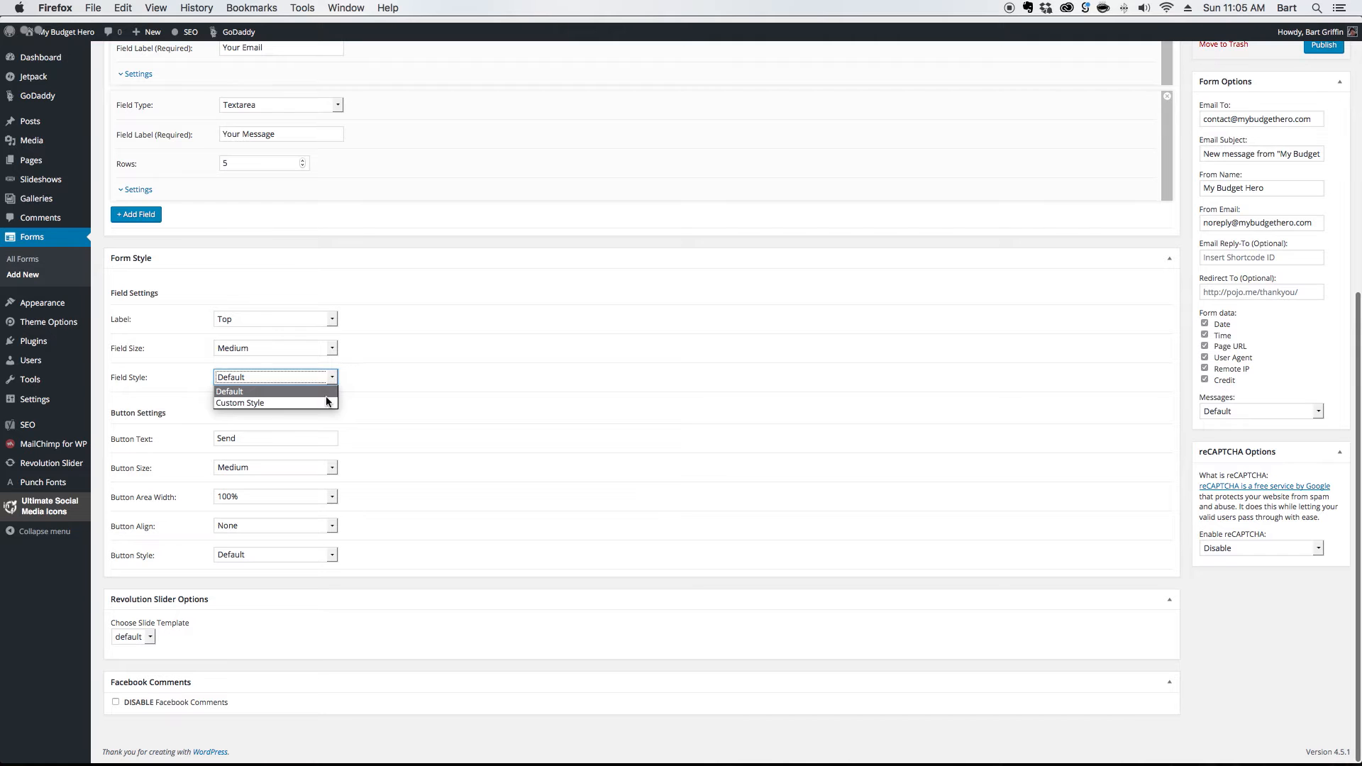
pyautogui.click(324, 403)
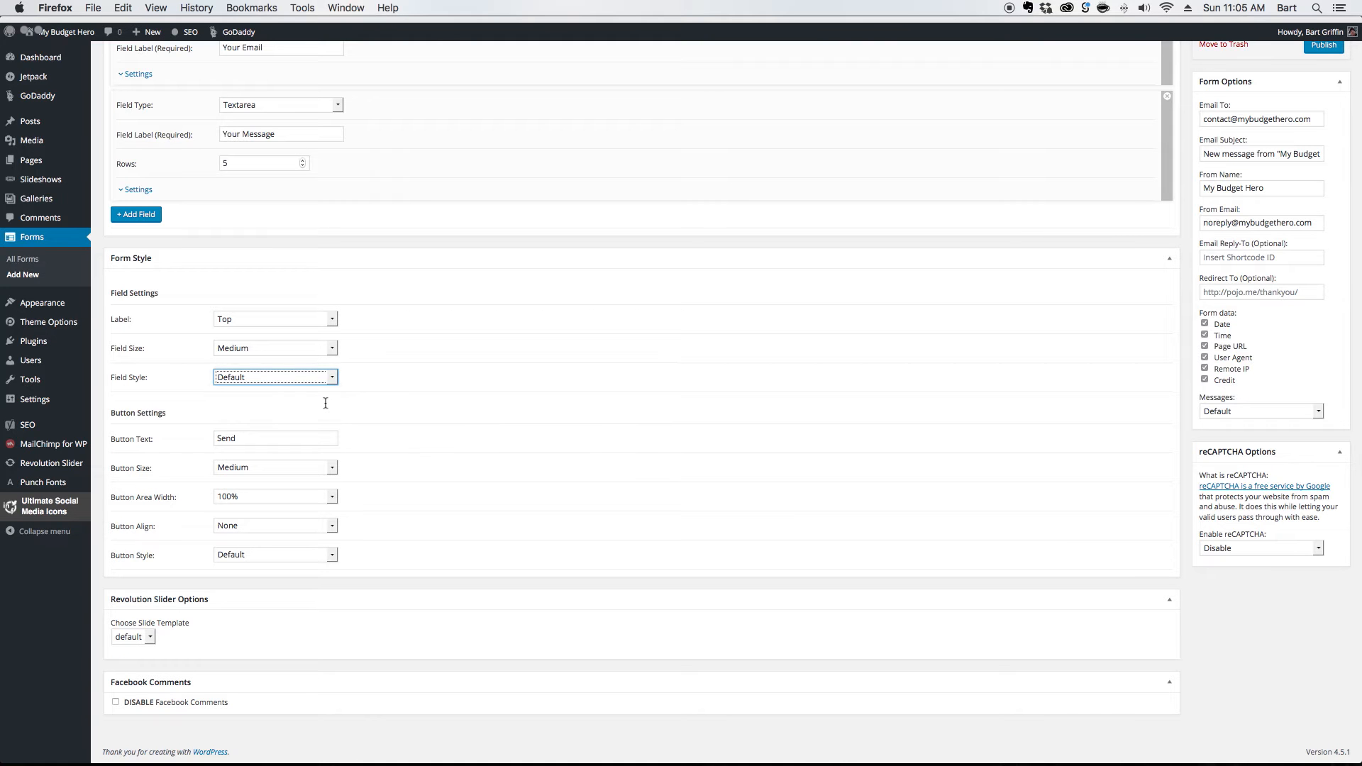
pyautogui.click(331, 378)
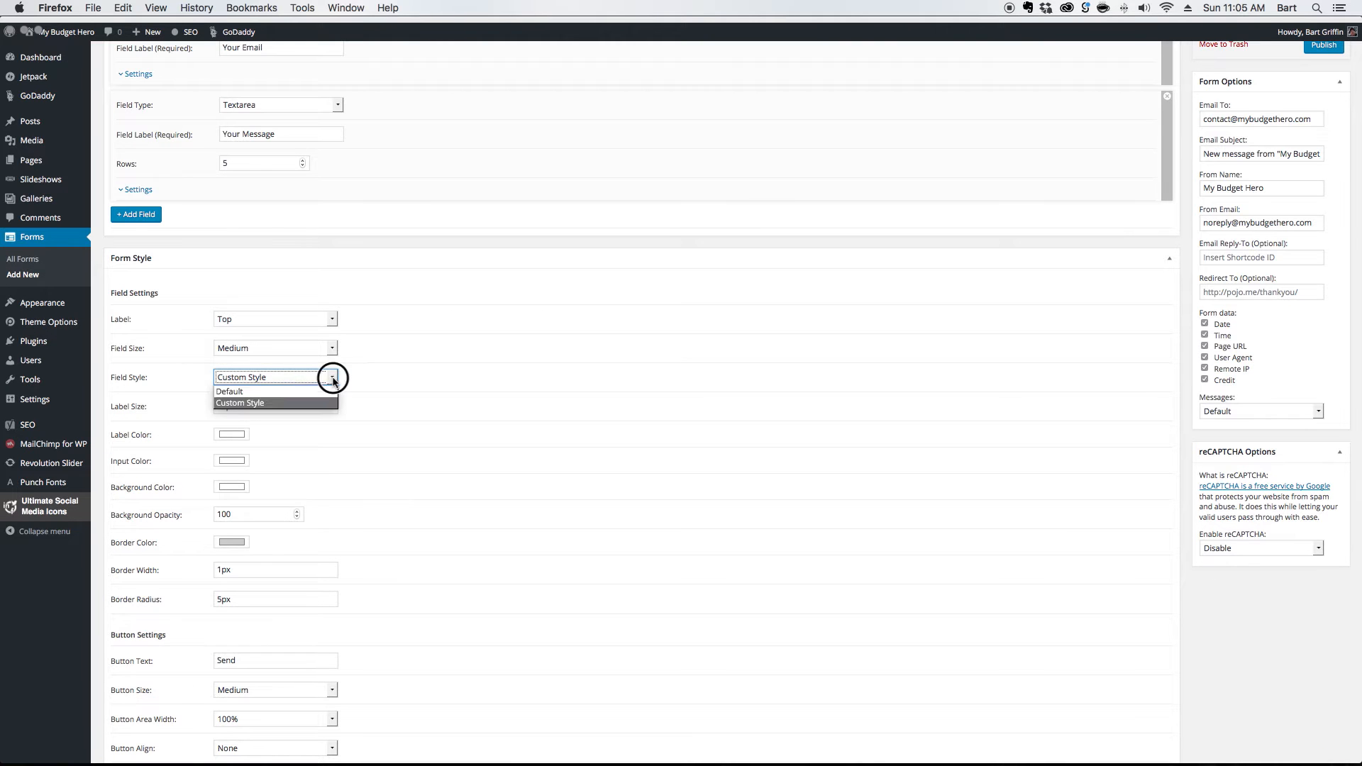
pyautogui.click(318, 395)
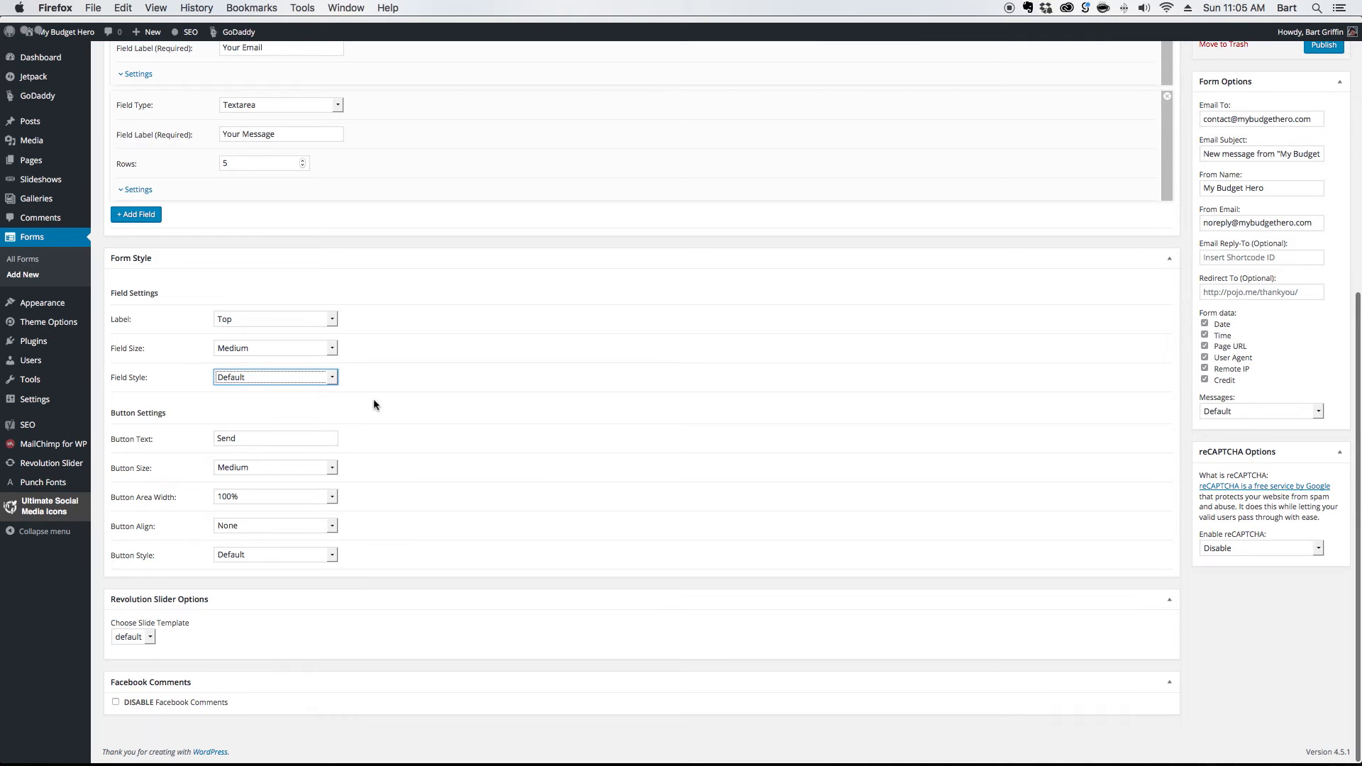
pyautogui.click(262, 438)
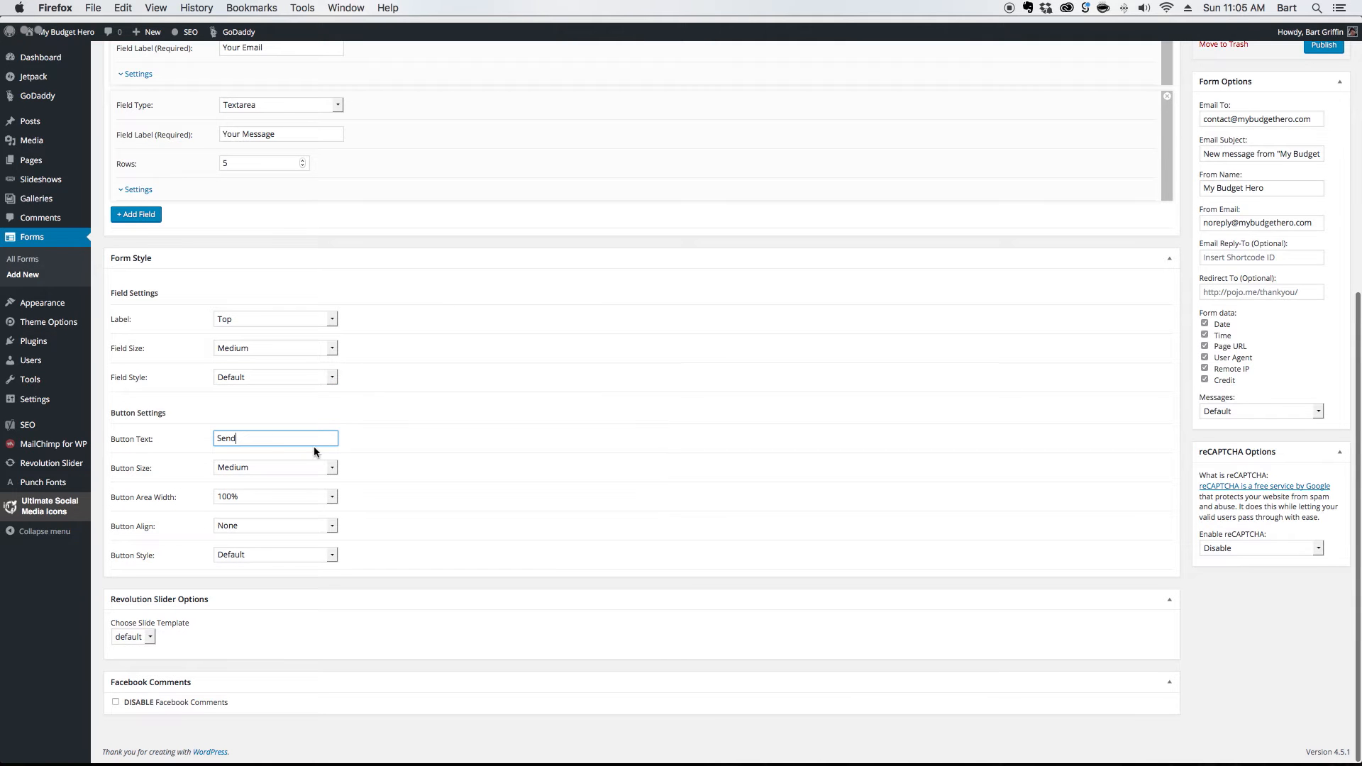
pyautogui.click(396, 445)
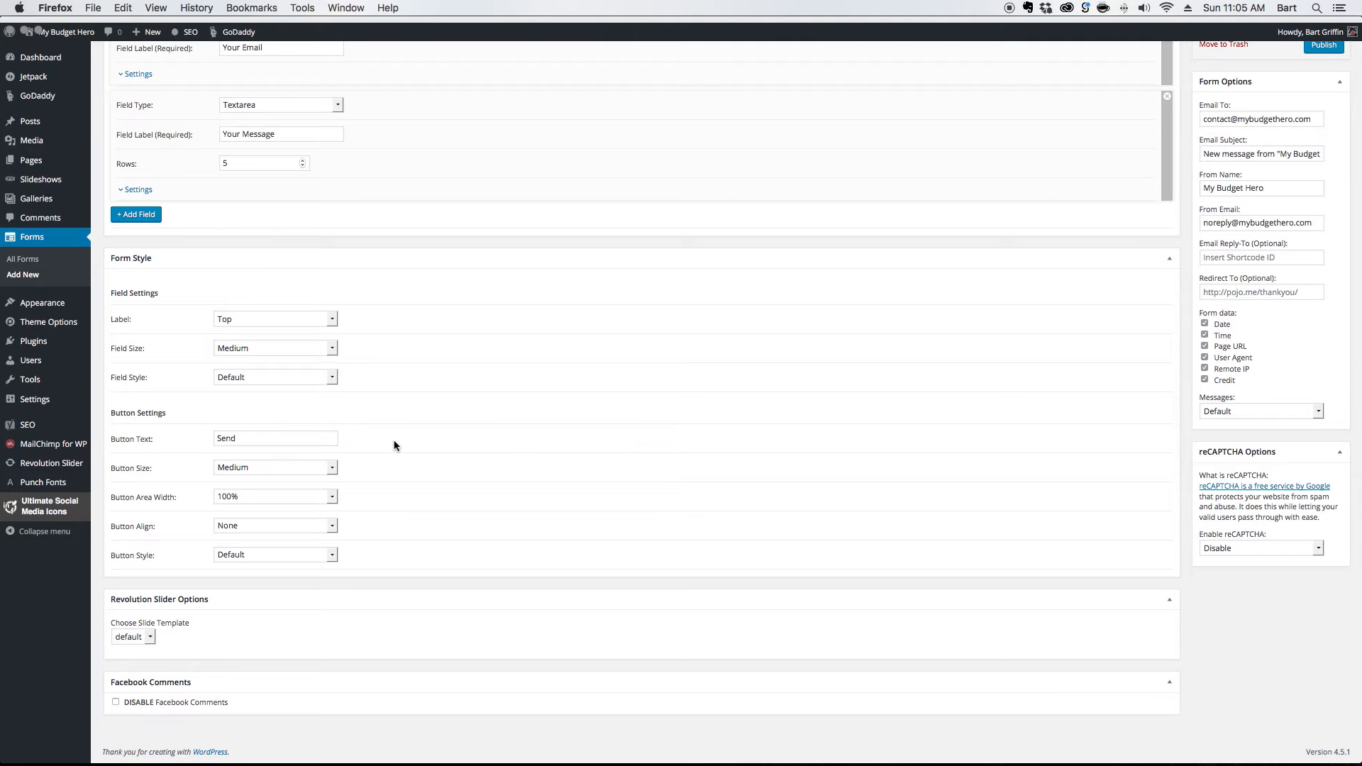
# Save the contact form as a draft, preview its layout and close the preview
pyautogui.scroll(5, 395, 446)
pyautogui.click(1221, 178)
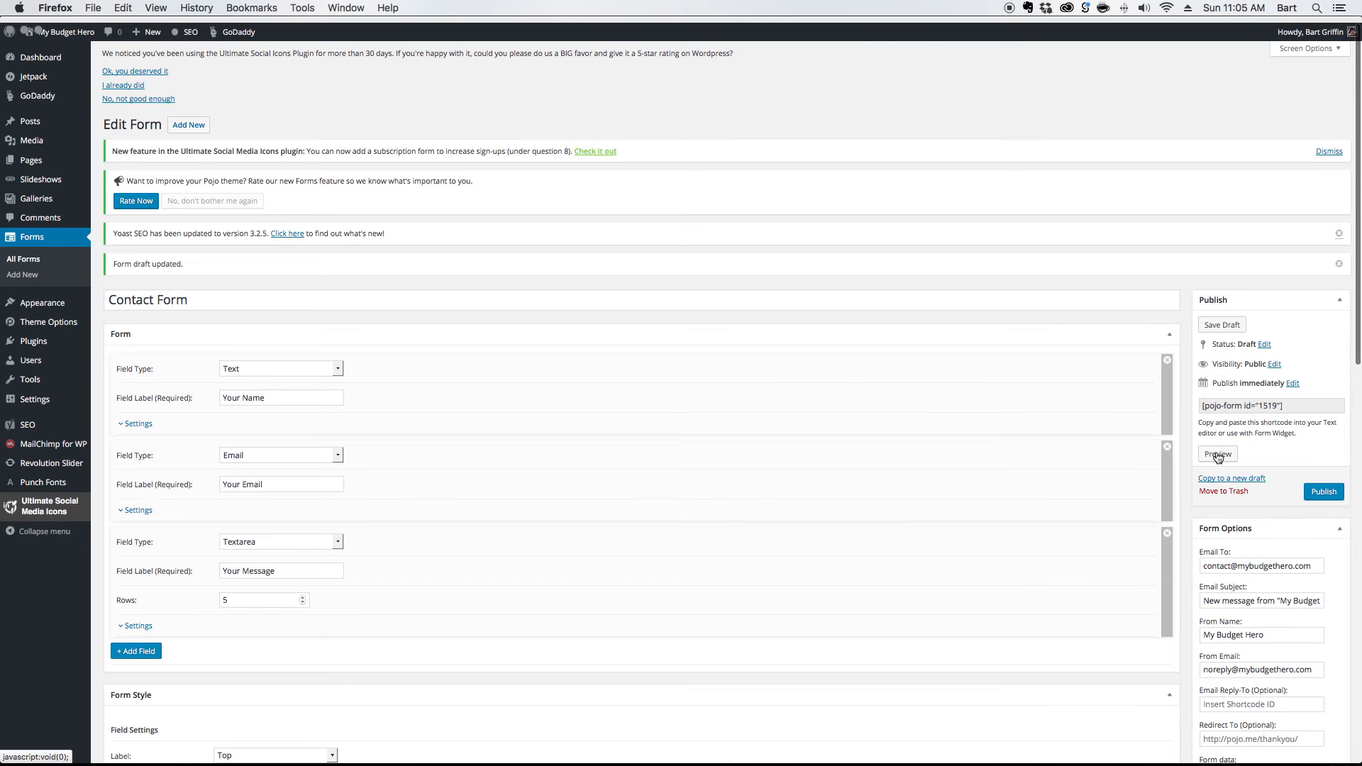
pyautogui.click(1217, 452)
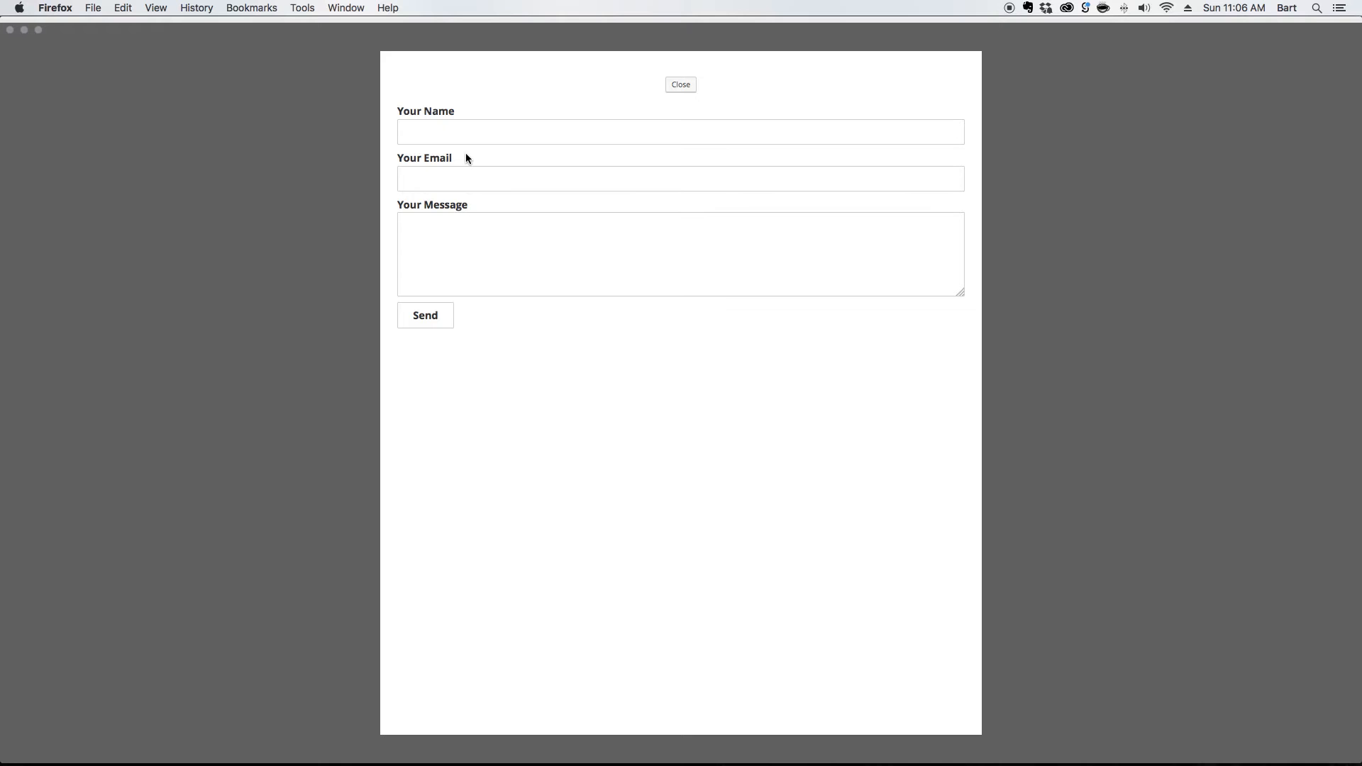
pyautogui.click(682, 85)
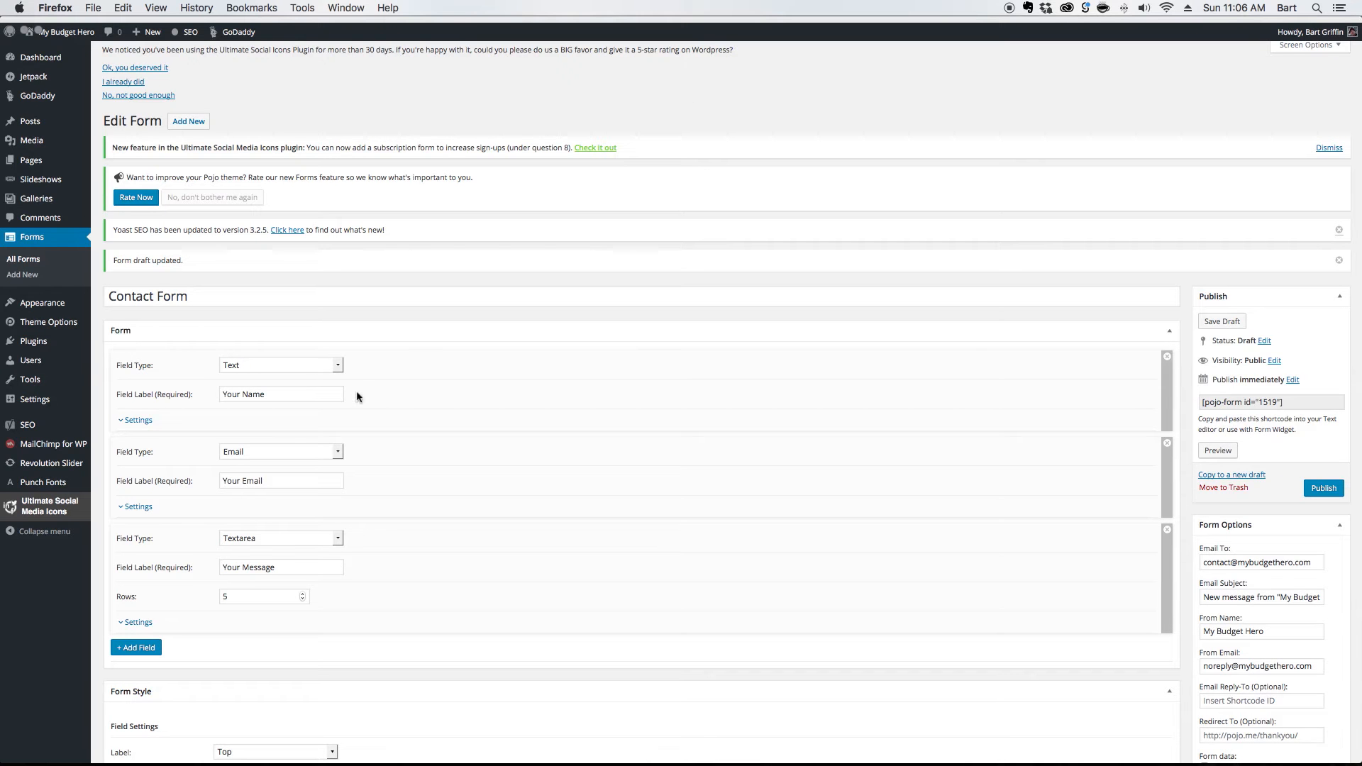
# Make the "Your Name" field required and set its width to 50%
pyautogui.click(139, 421)
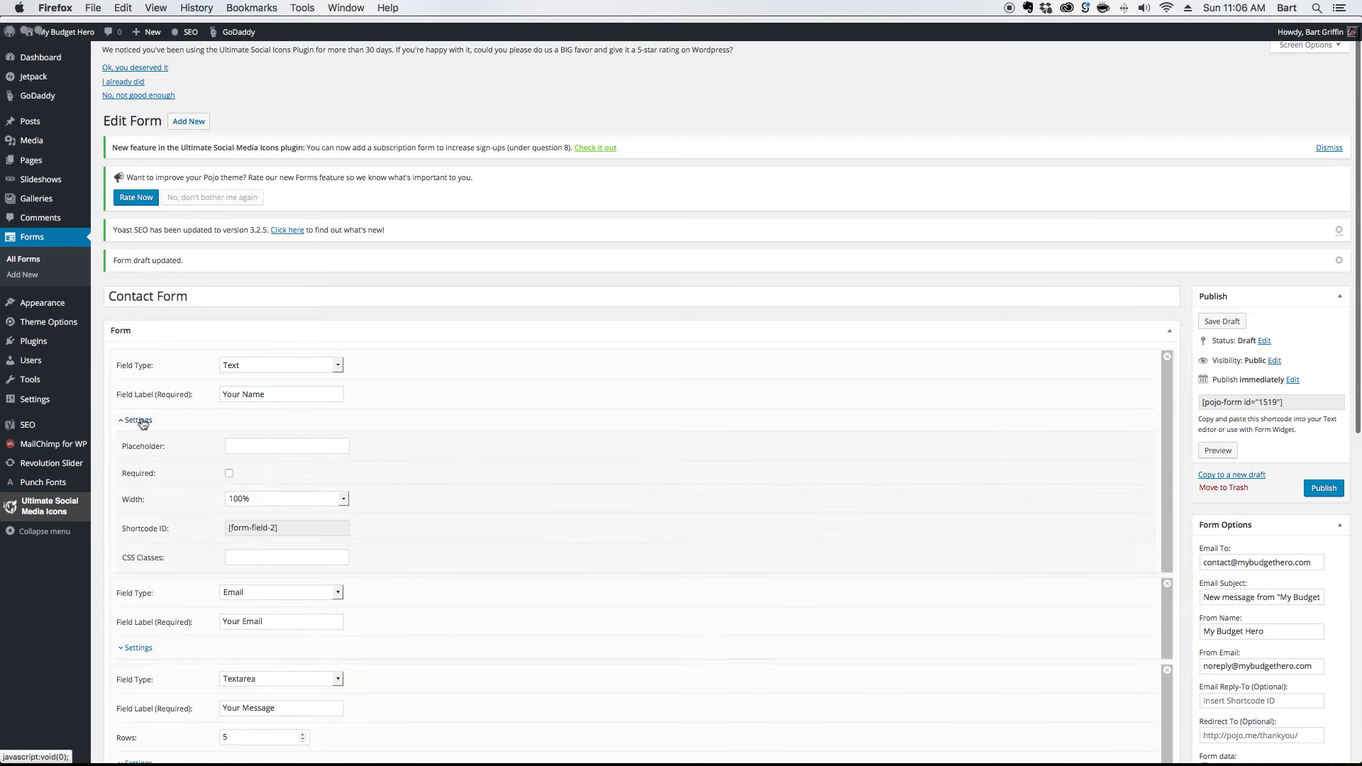
pyautogui.scroll(-3, 170, 433)
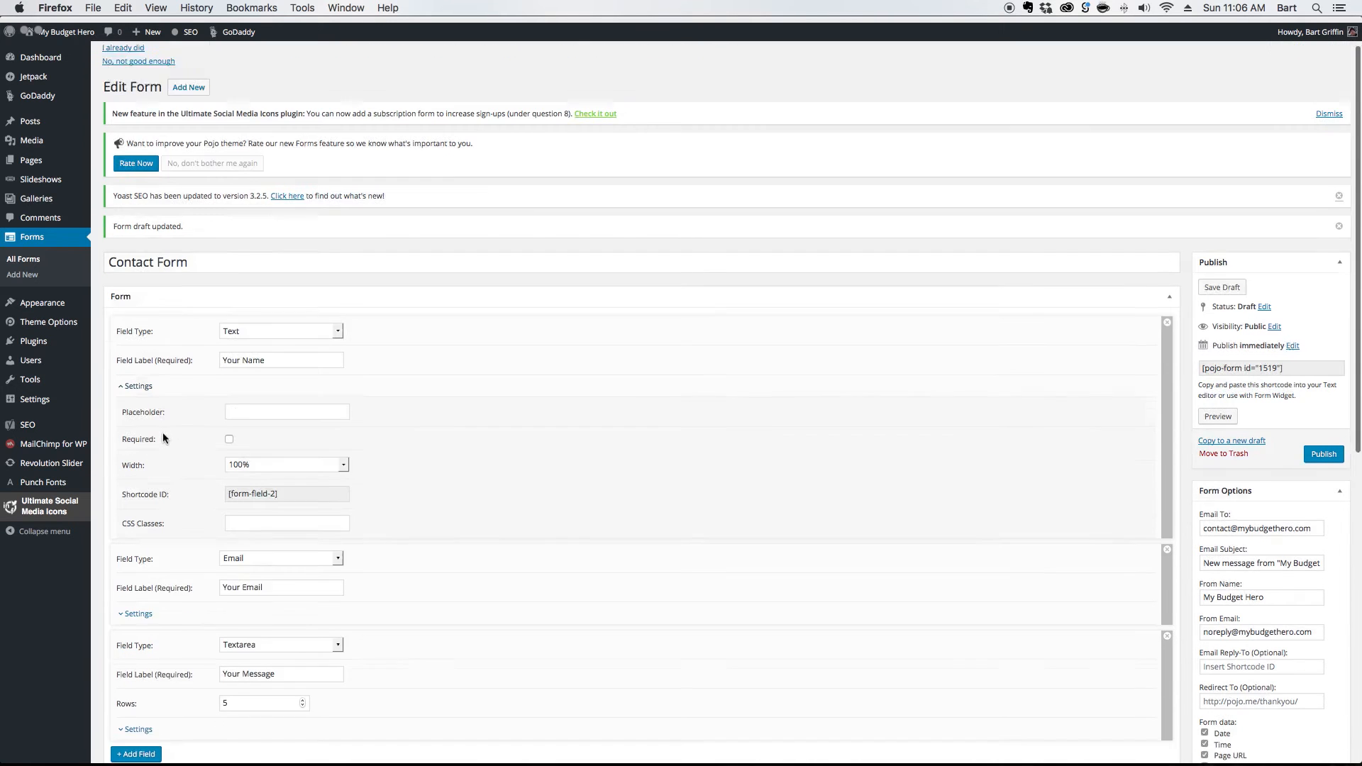
pyautogui.click(229, 389)
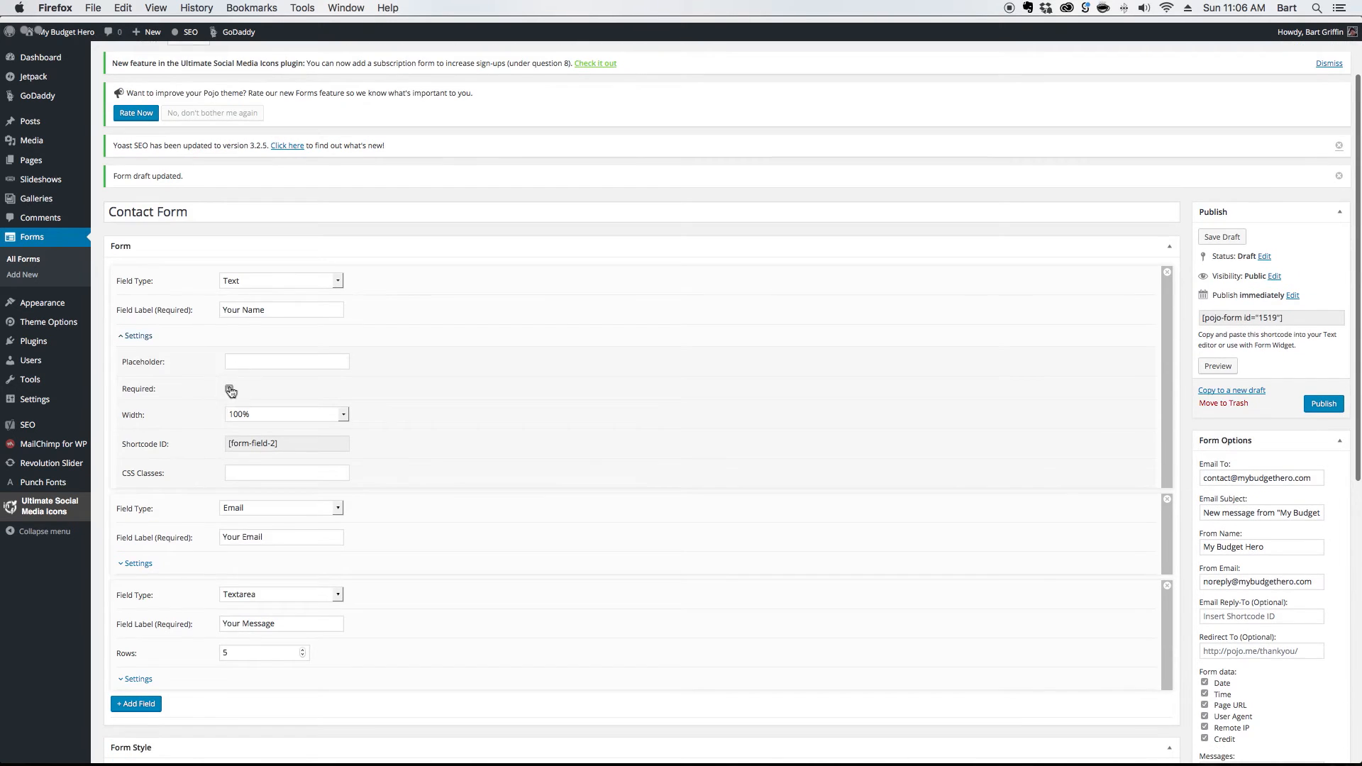
pyautogui.click(344, 414)
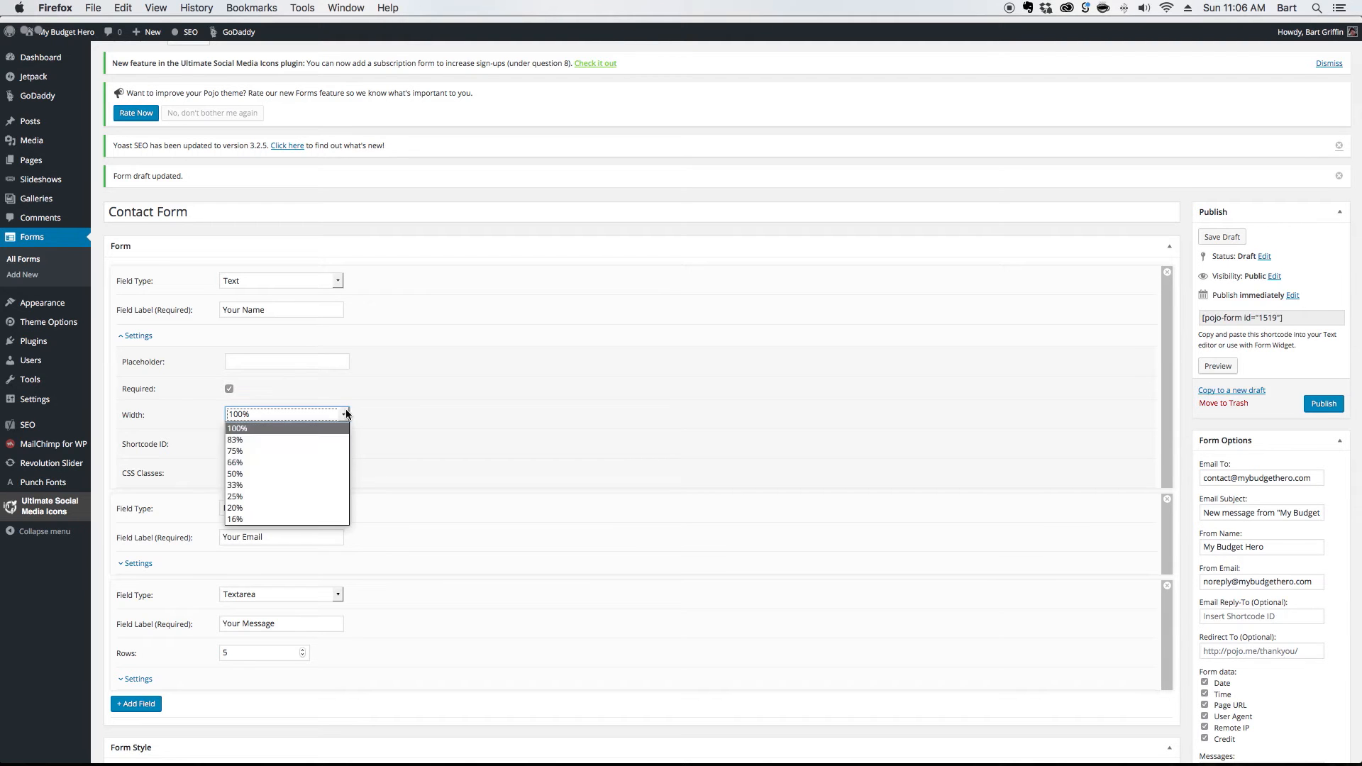
pyautogui.click(333, 473)
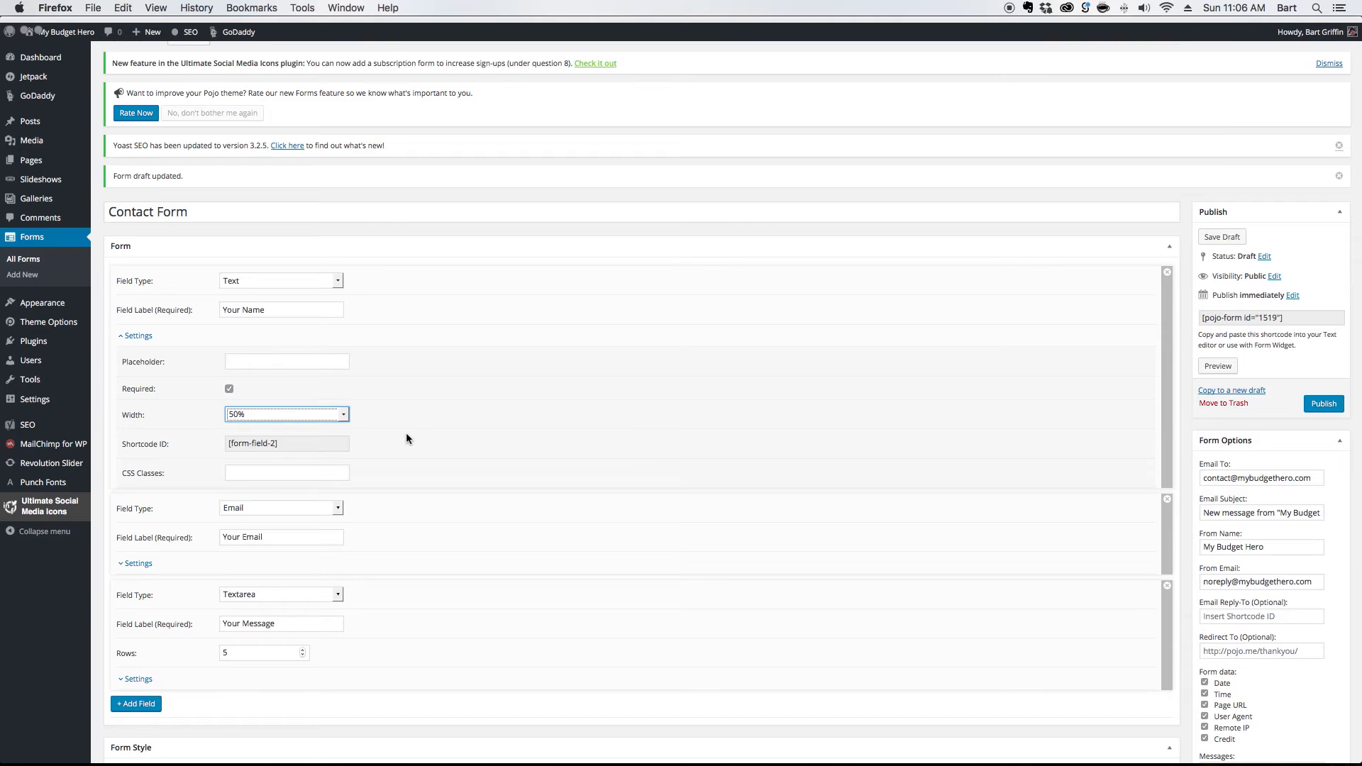
# Make the "Your Email" field required and set its width to 50%
pyautogui.scroll(-5, 405, 432)
pyautogui.click(135, 406)
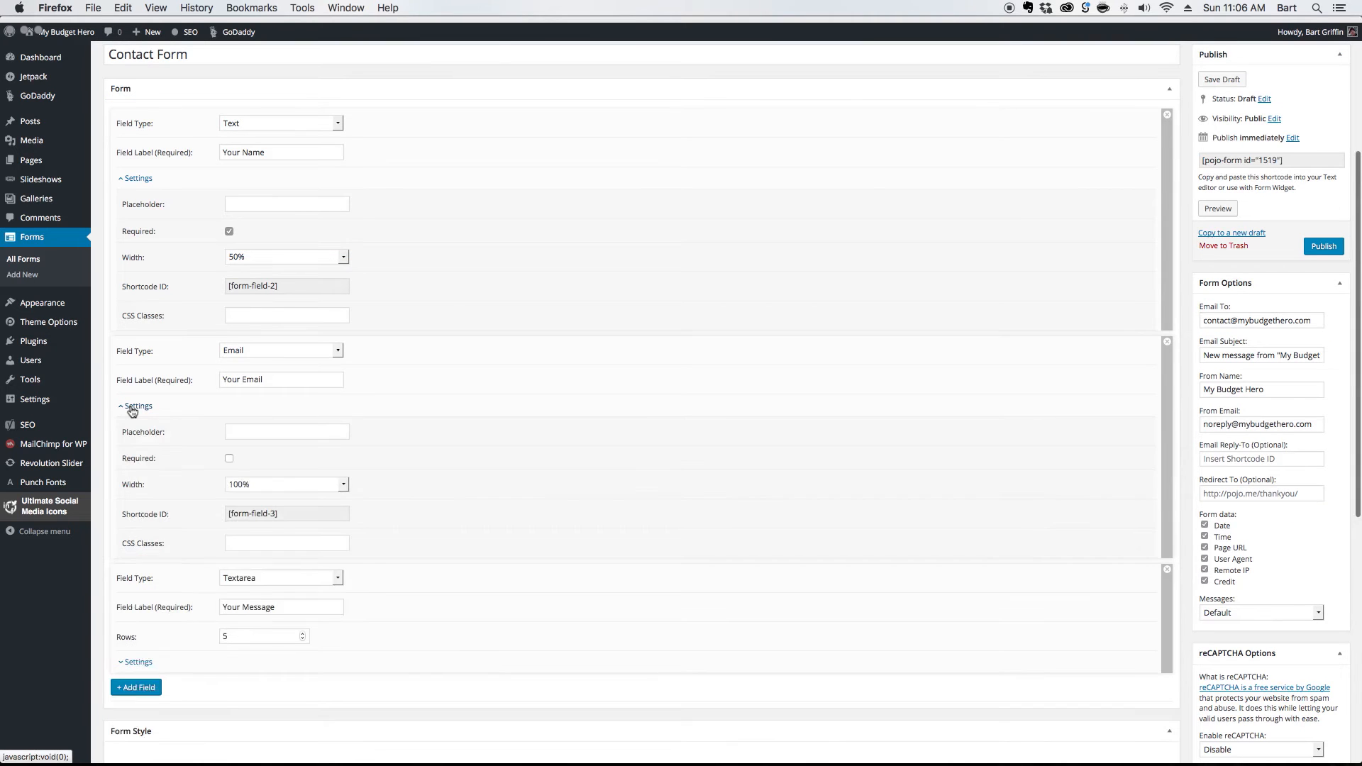
pyautogui.click(229, 458)
pyautogui.click(344, 484)
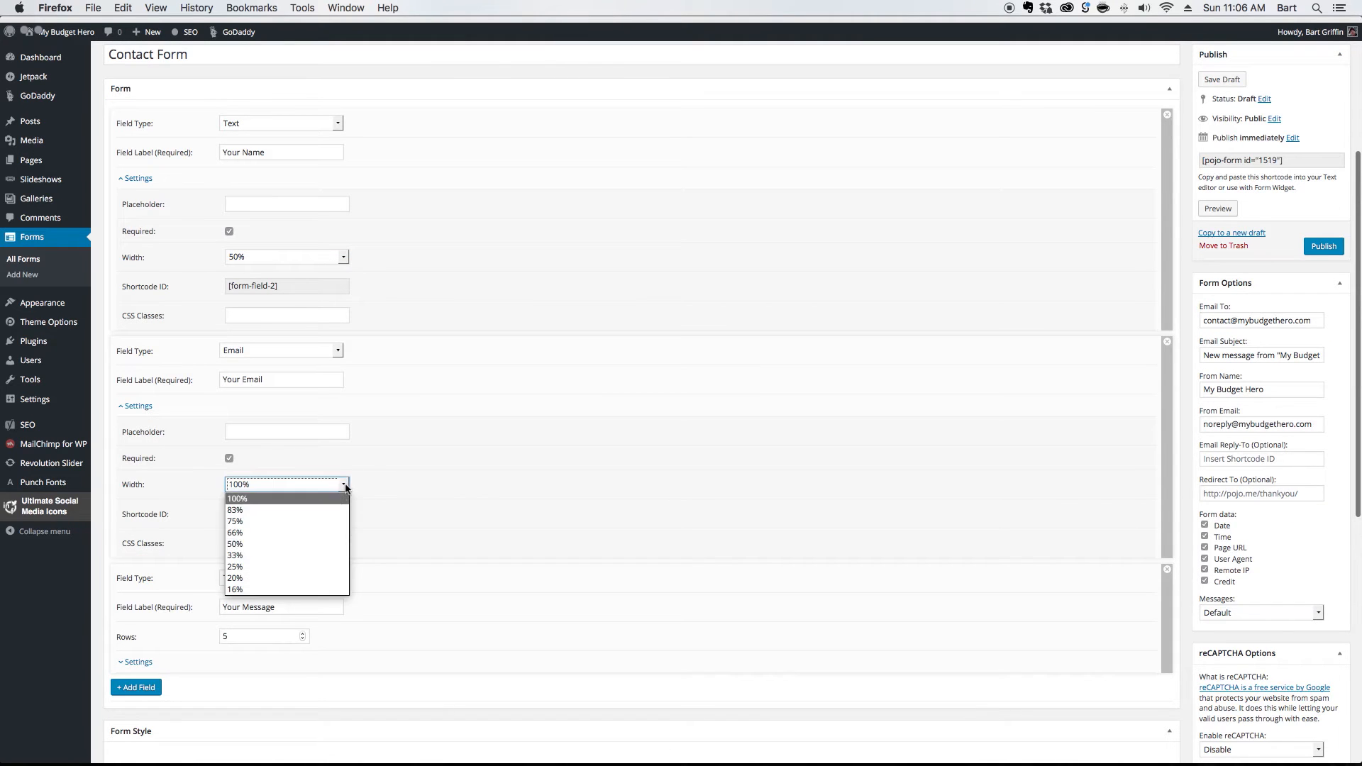
pyautogui.click(329, 544)
# Make the "Your Message" field required and set its number of rows to 7
pyautogui.scroll(-5, 448, 507)
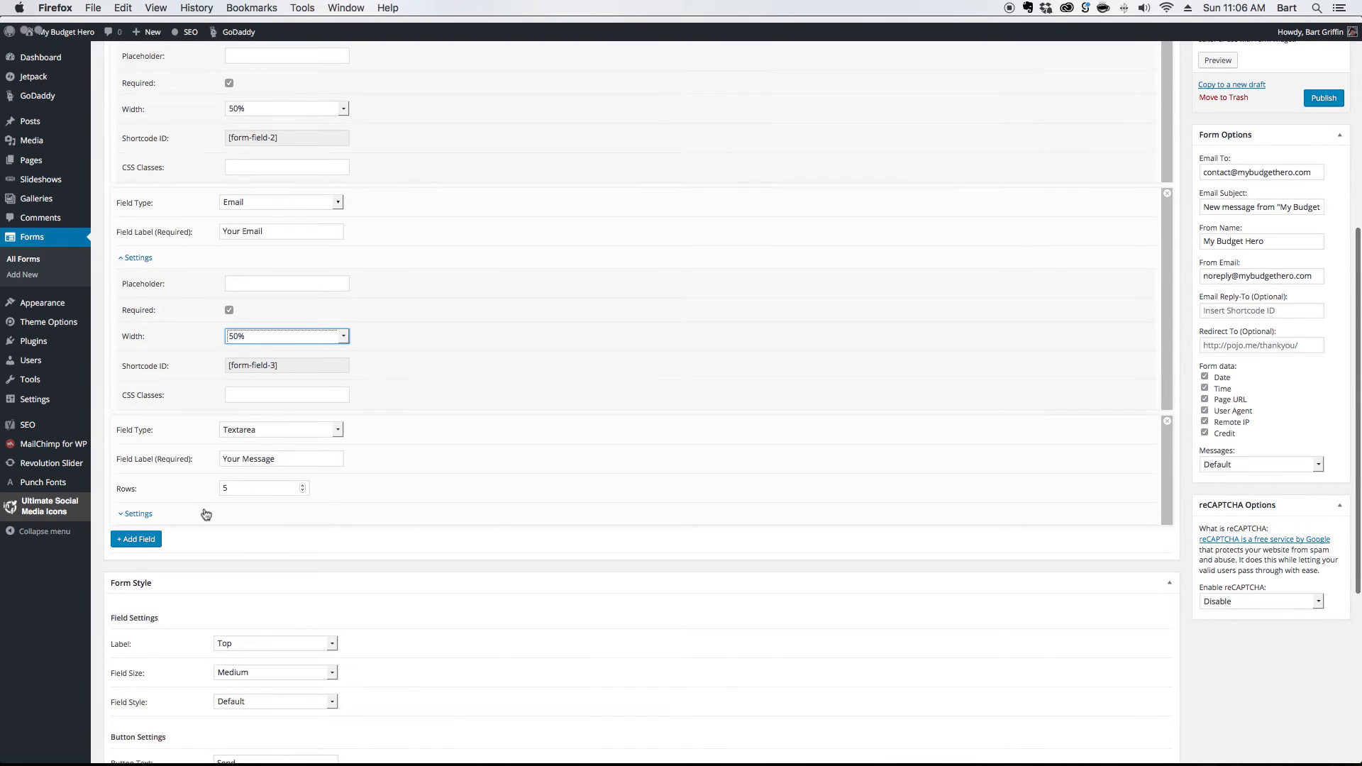
pyautogui.click(136, 514)
pyautogui.click(229, 567)
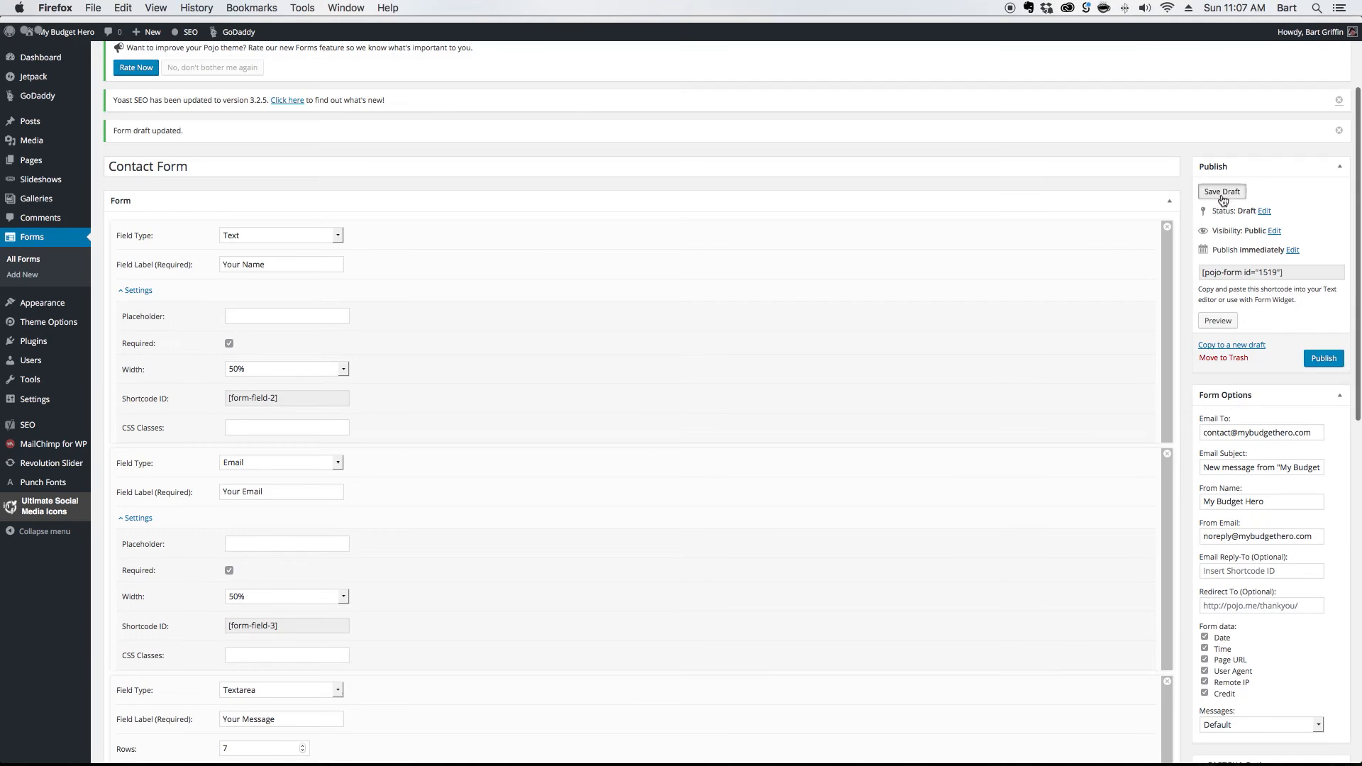
# Save the form draft with its new field settings, preview the layout and close the preview
pyautogui.click(1220, 192)
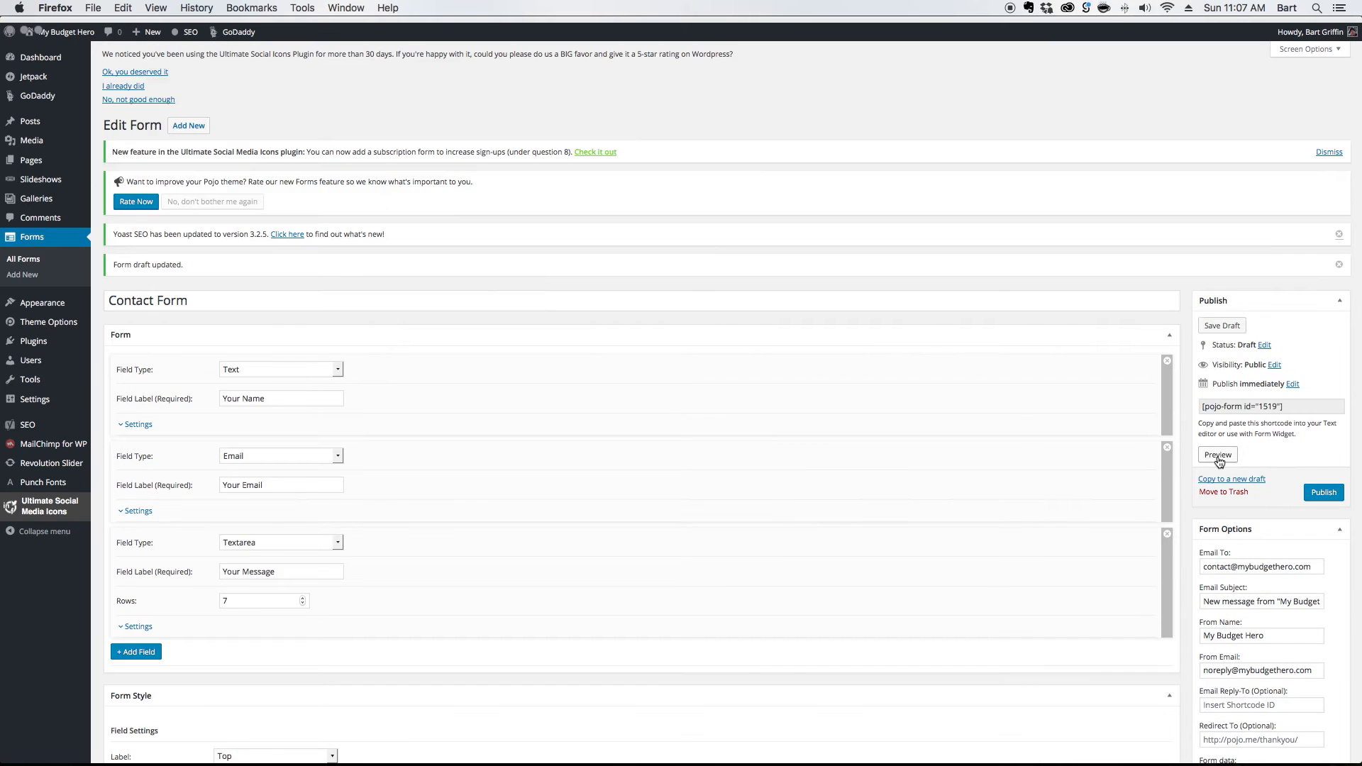
pyautogui.click(1217, 454)
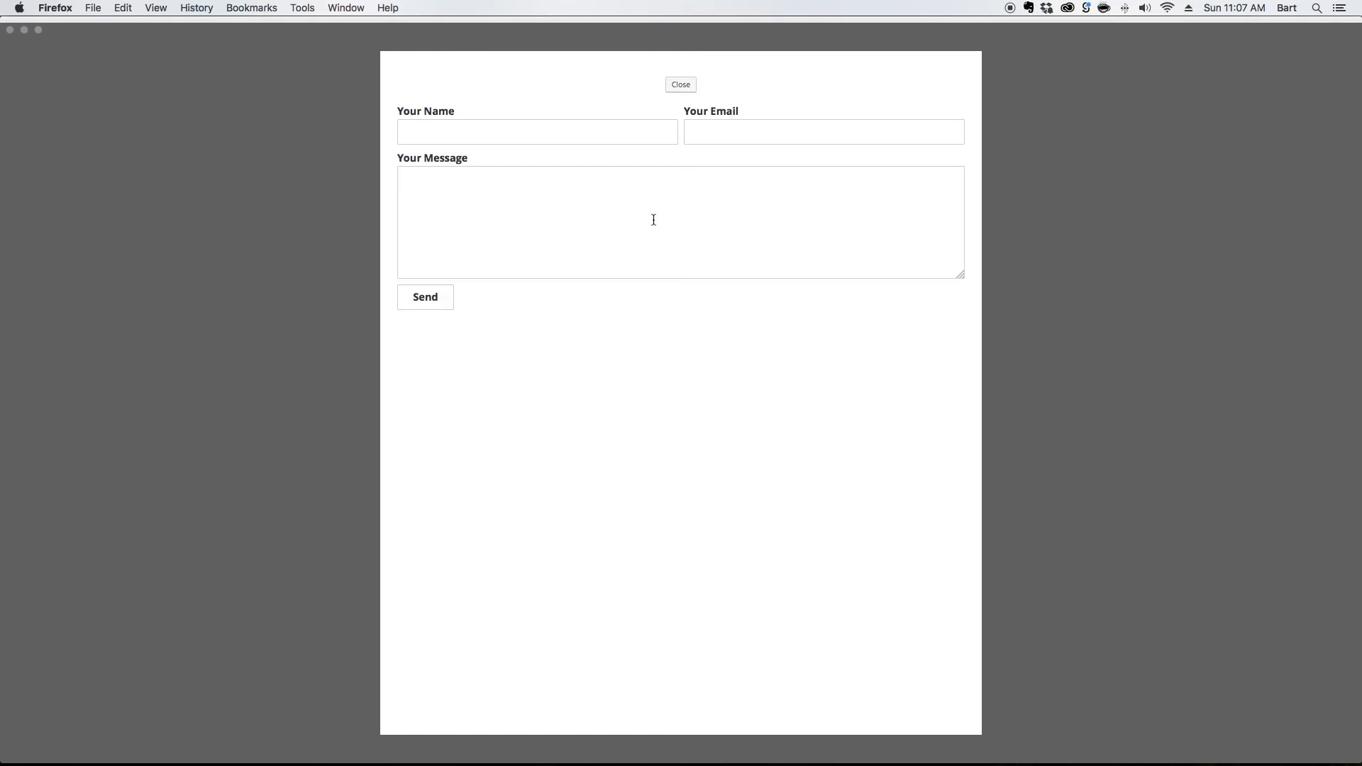
pyautogui.click(680, 85)
# Examine the recipient address, email subject, sender name and sender email in the form options
pyautogui.scroll(-10, 1116, 342)
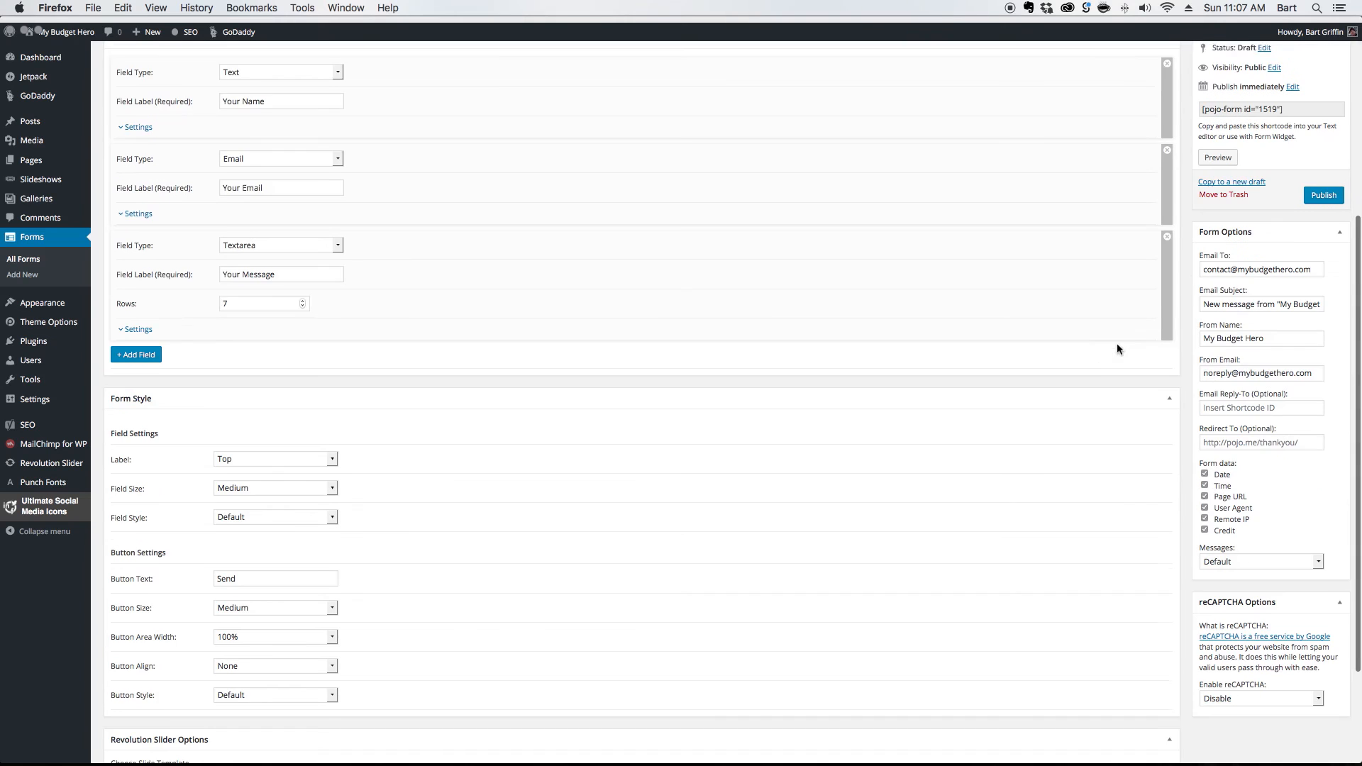
pyautogui.click(1290, 238)
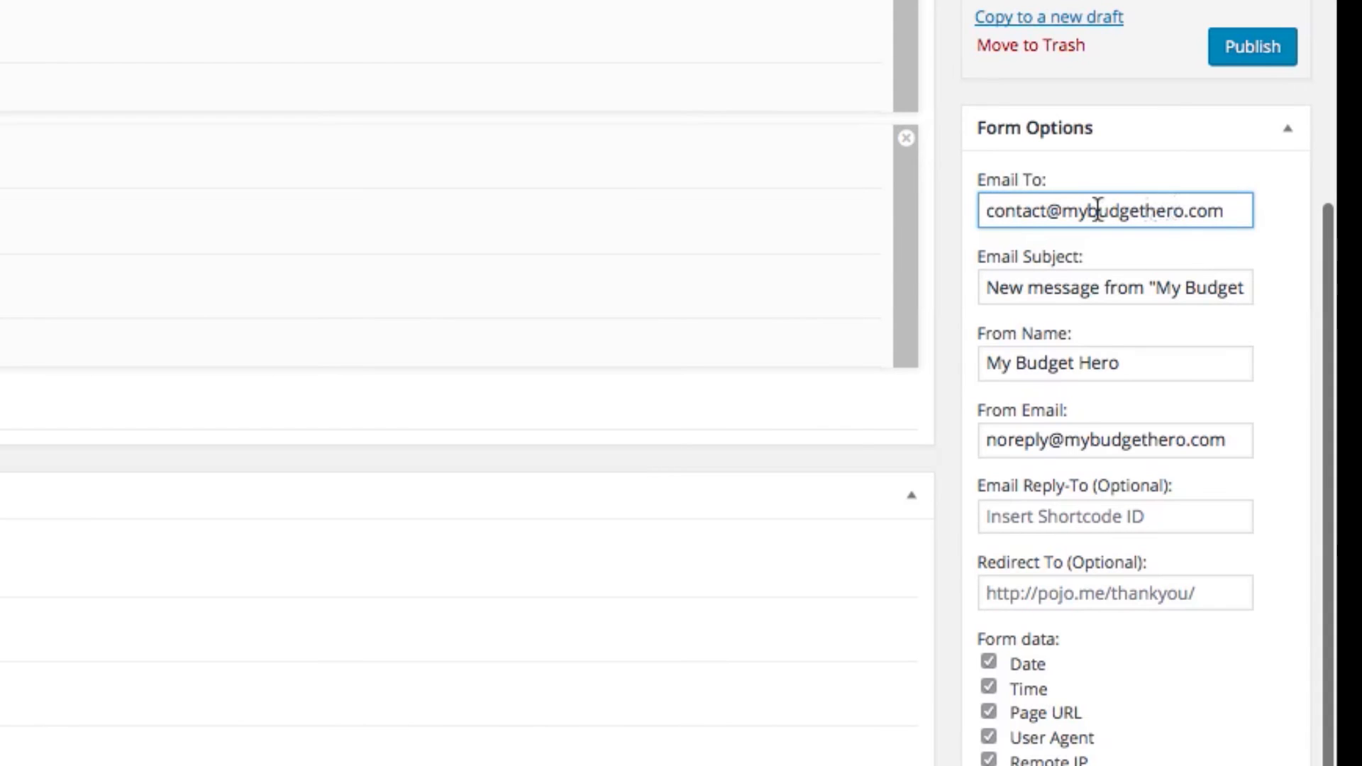
pyautogui.moveTo(1000, 211); pyautogui.dragTo(1191, 212)
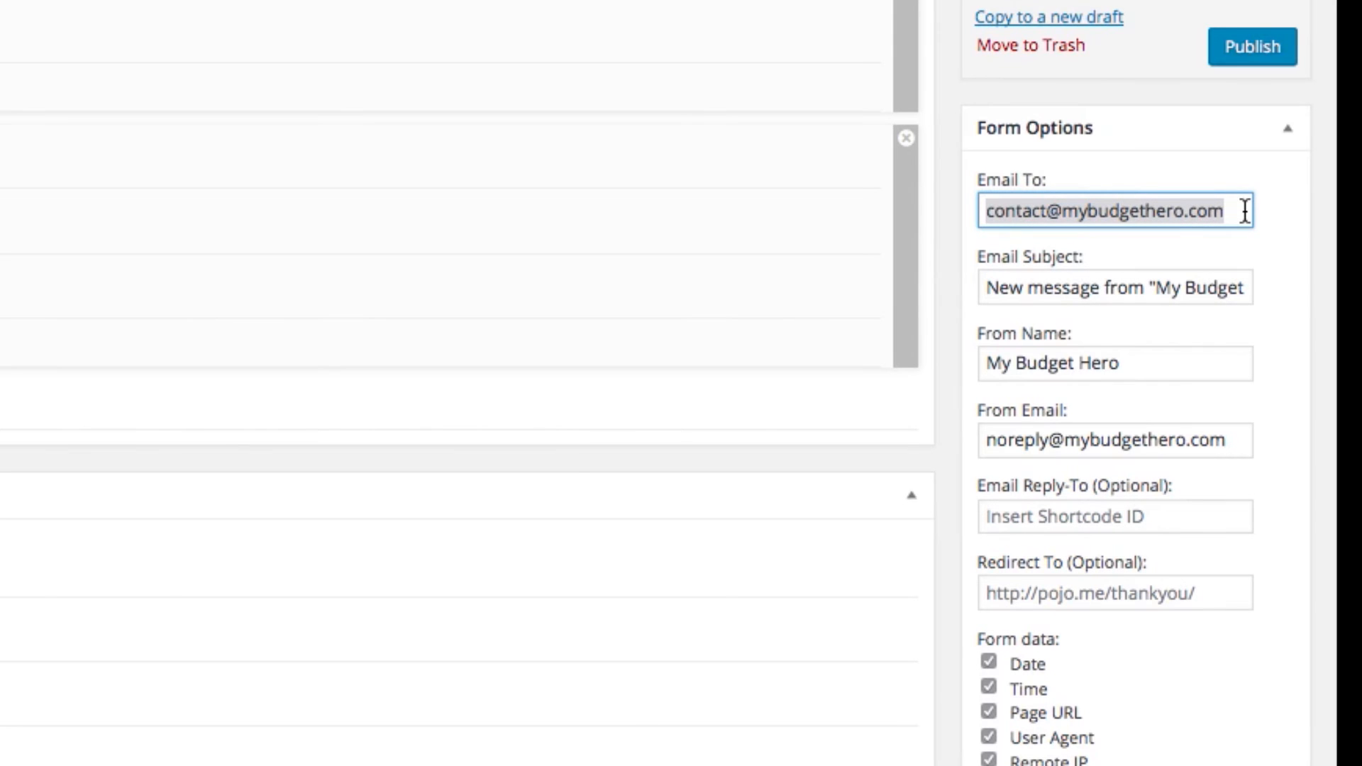
pyautogui.click(1227, 287)
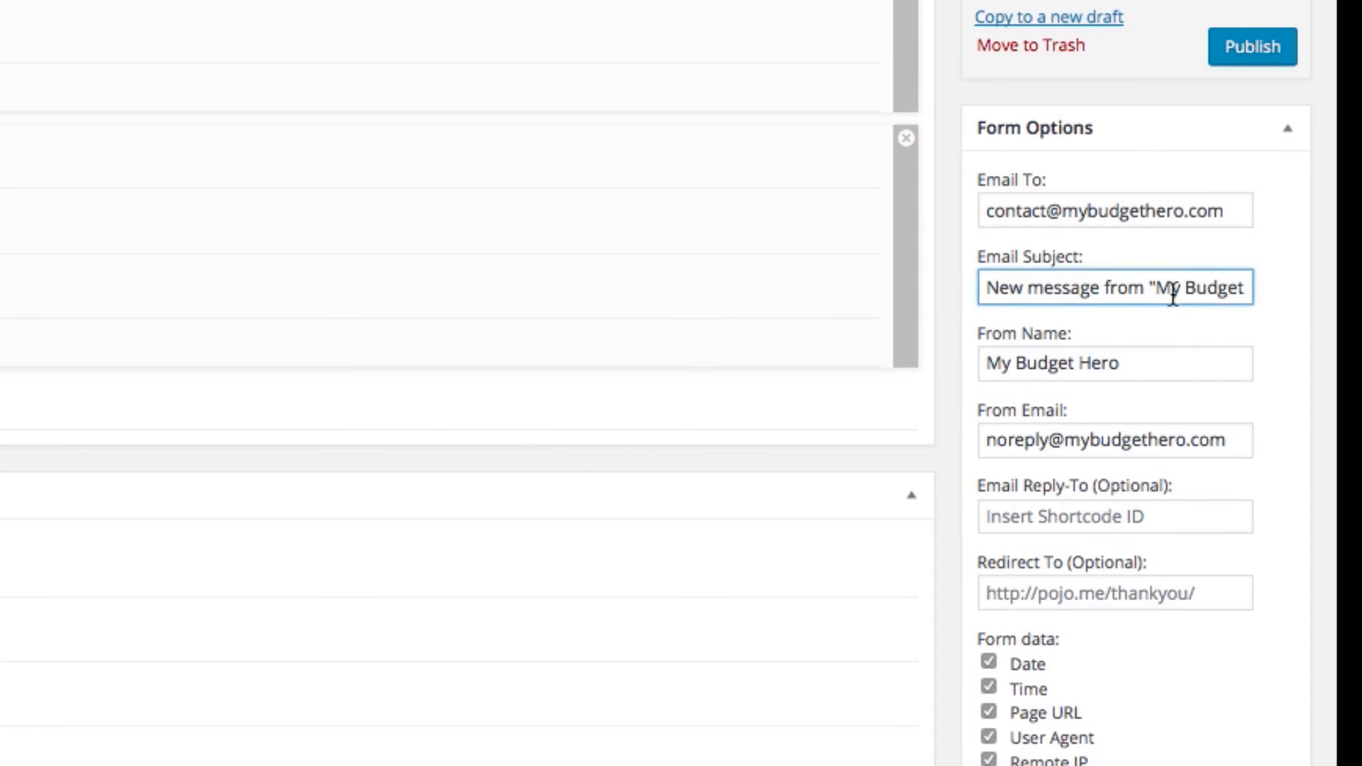
pyautogui.moveTo(1225, 286); pyautogui.dragTo(1318, 284)
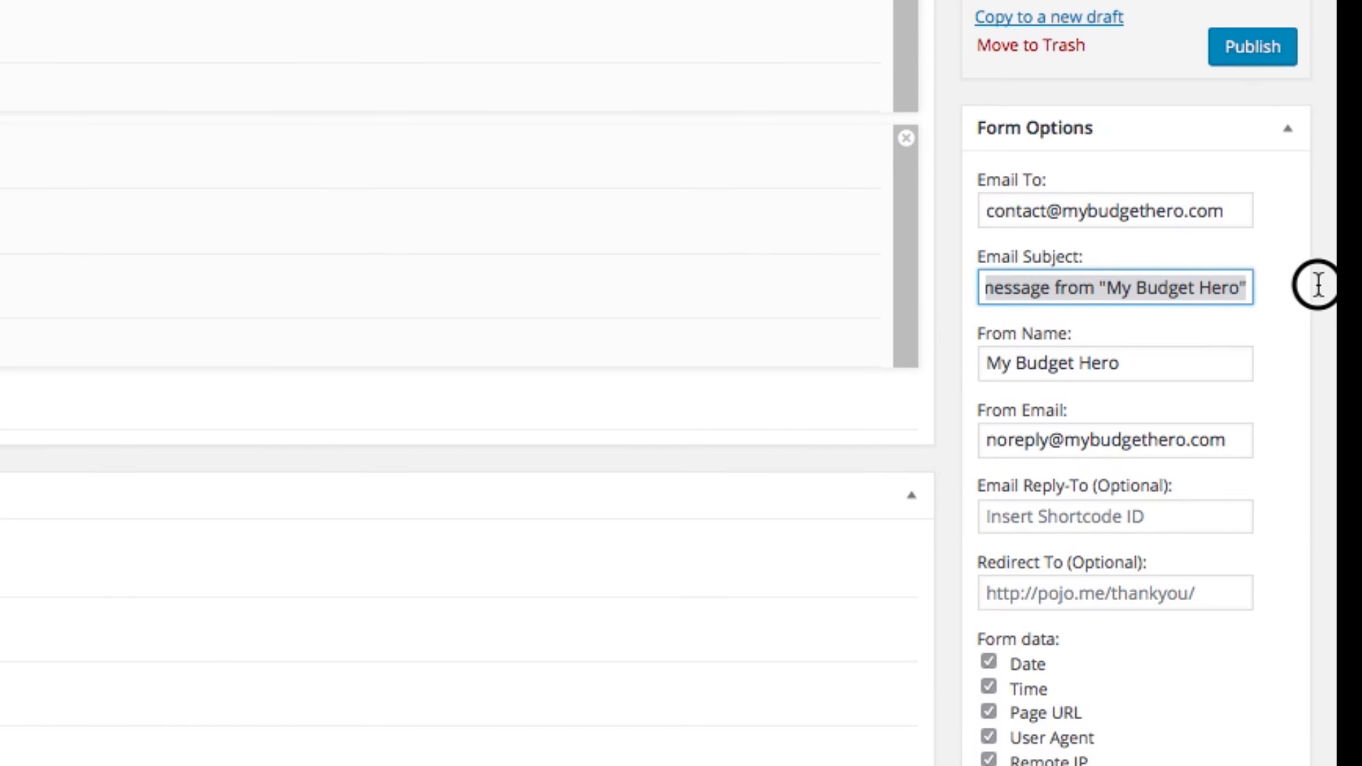
pyautogui.click(1195, 308)
pyautogui.click(1169, 366)
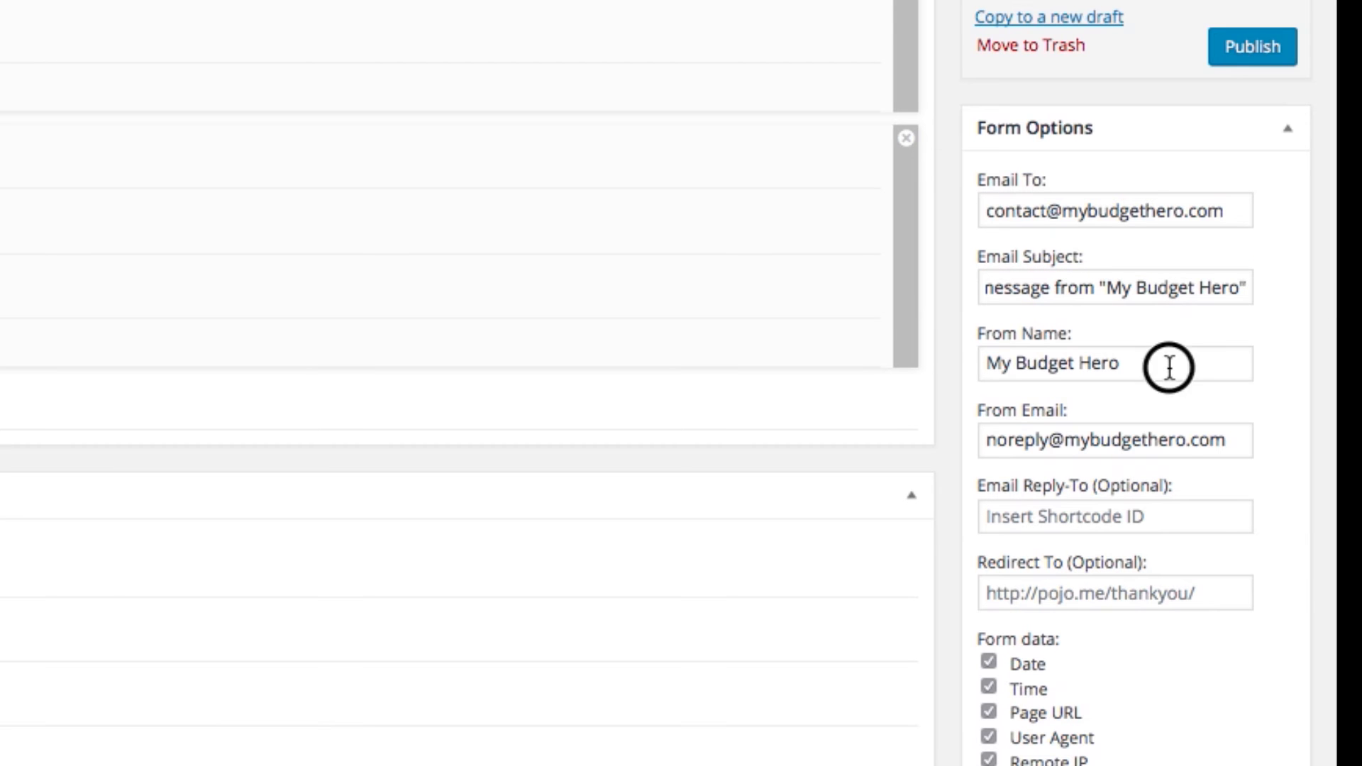
pyautogui.click(1176, 436)
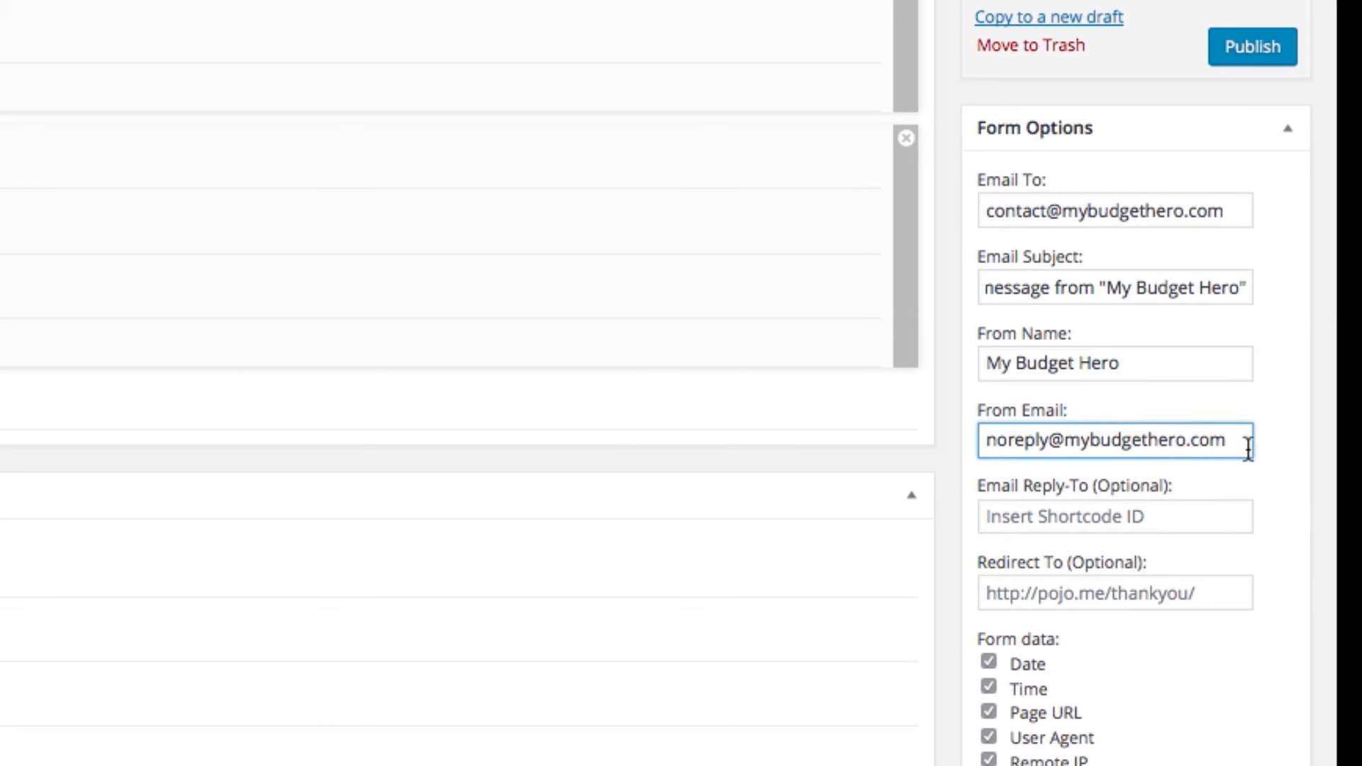
# Copy the "Your Email" field's shortcode ID [form-field-3] into the Email Reply-To form option
pyautogui.click(1193, 516)
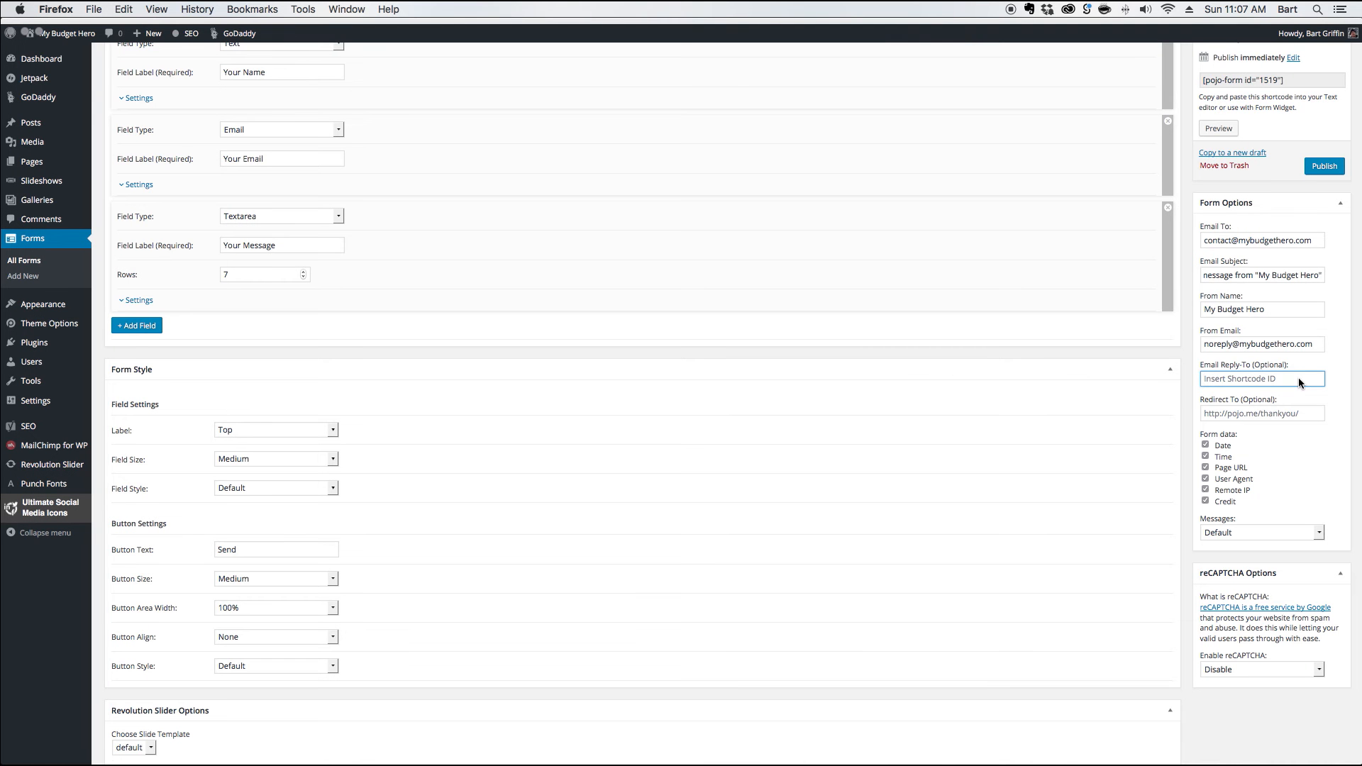
pyautogui.scroll(5, 1298, 383)
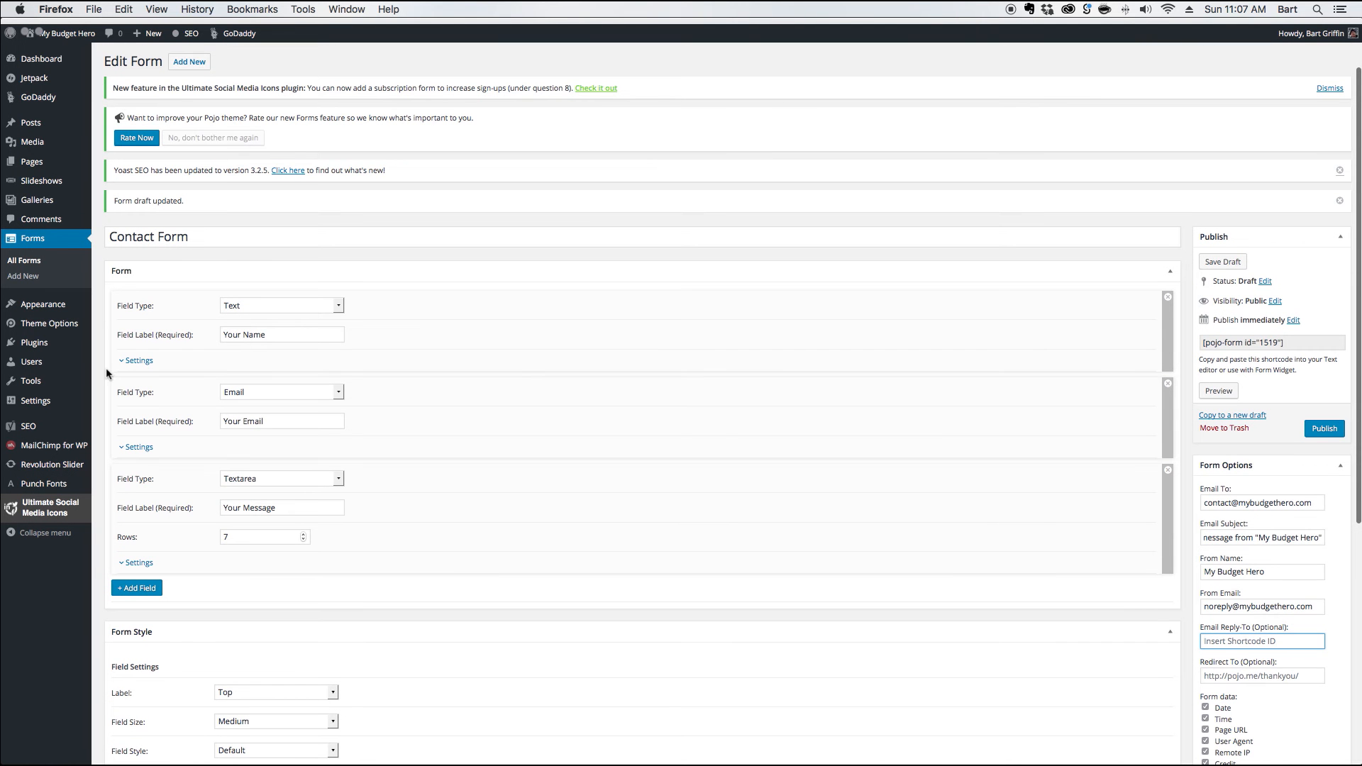
pyautogui.click(139, 447)
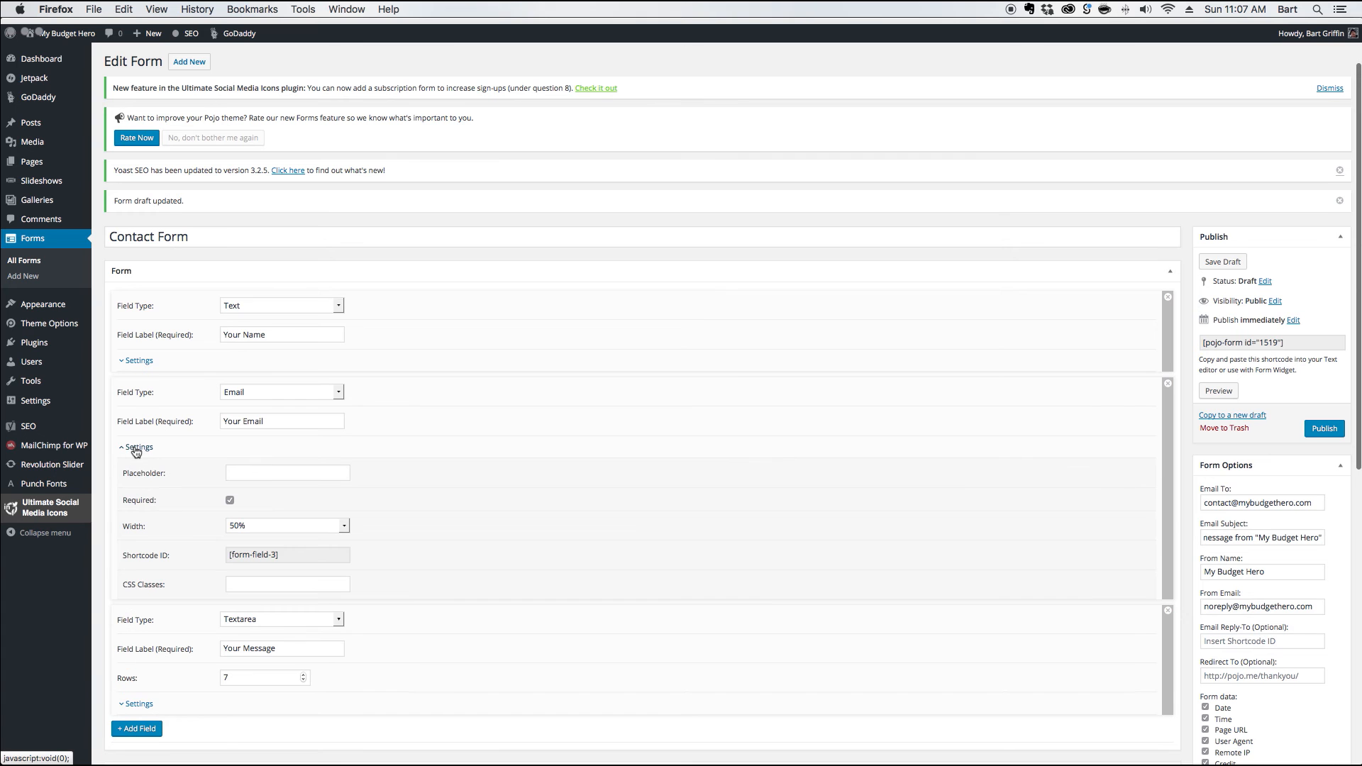
pyautogui.tripleClick(274, 559)
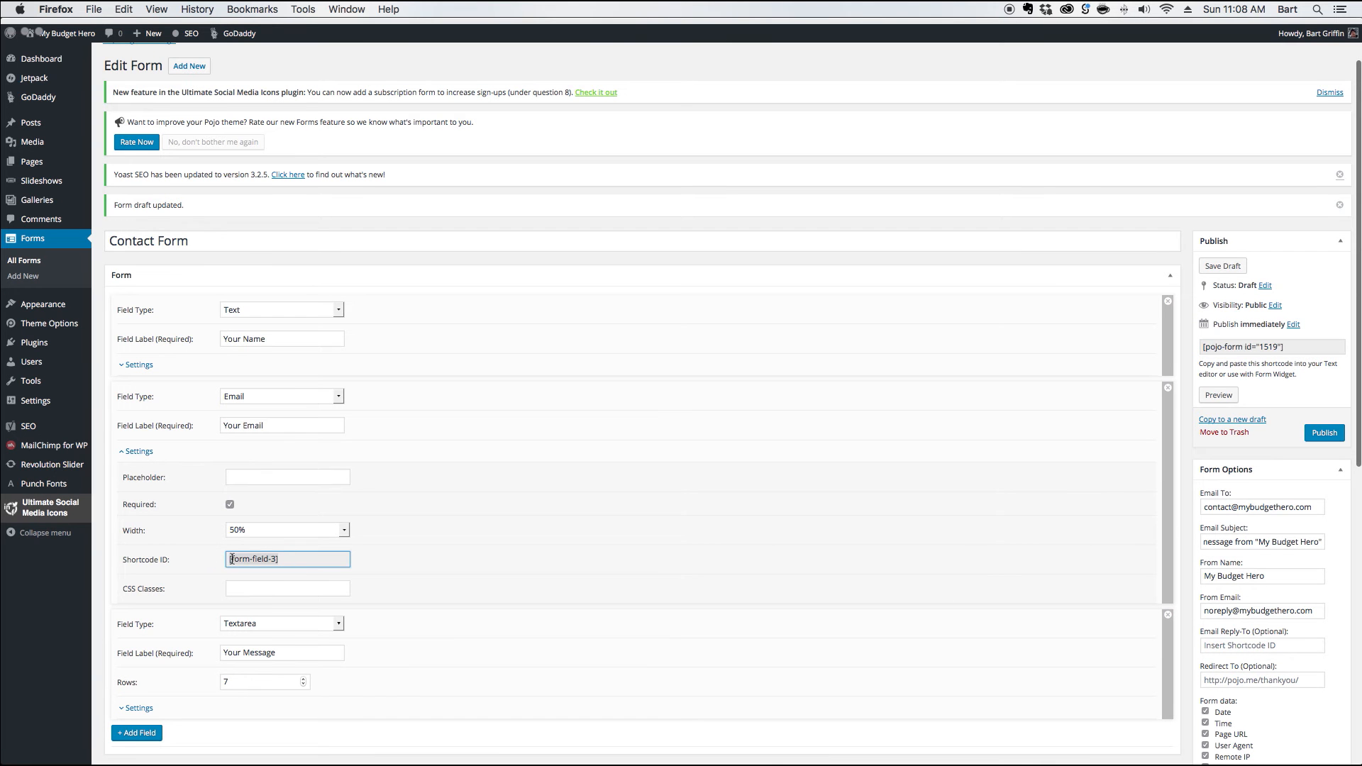
pyautogui.rightClick(247, 559)
pyautogui.click(276, 599)
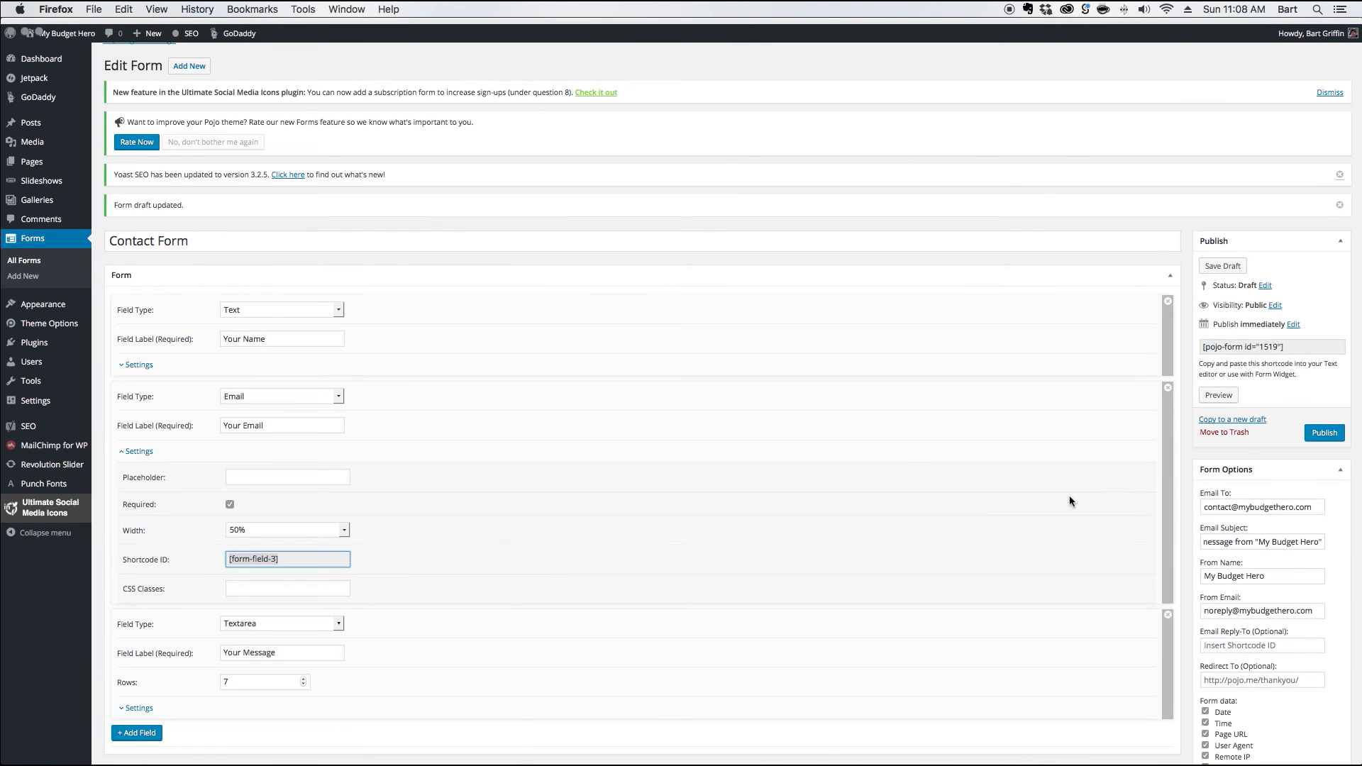
pyautogui.scroll(-5, 1069, 495)
pyautogui.click(1234, 412)
pyautogui.rightClick(1230, 414)
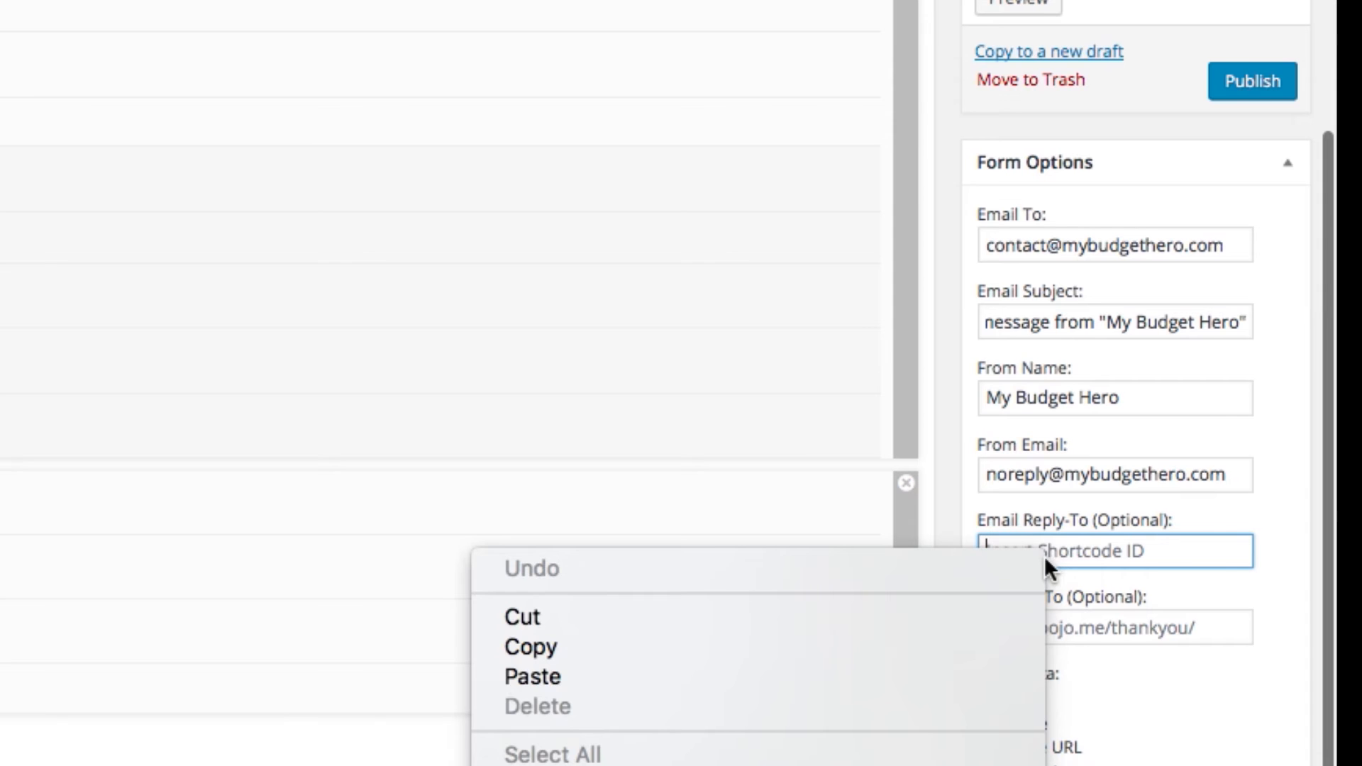
pyautogui.click(932, 678)
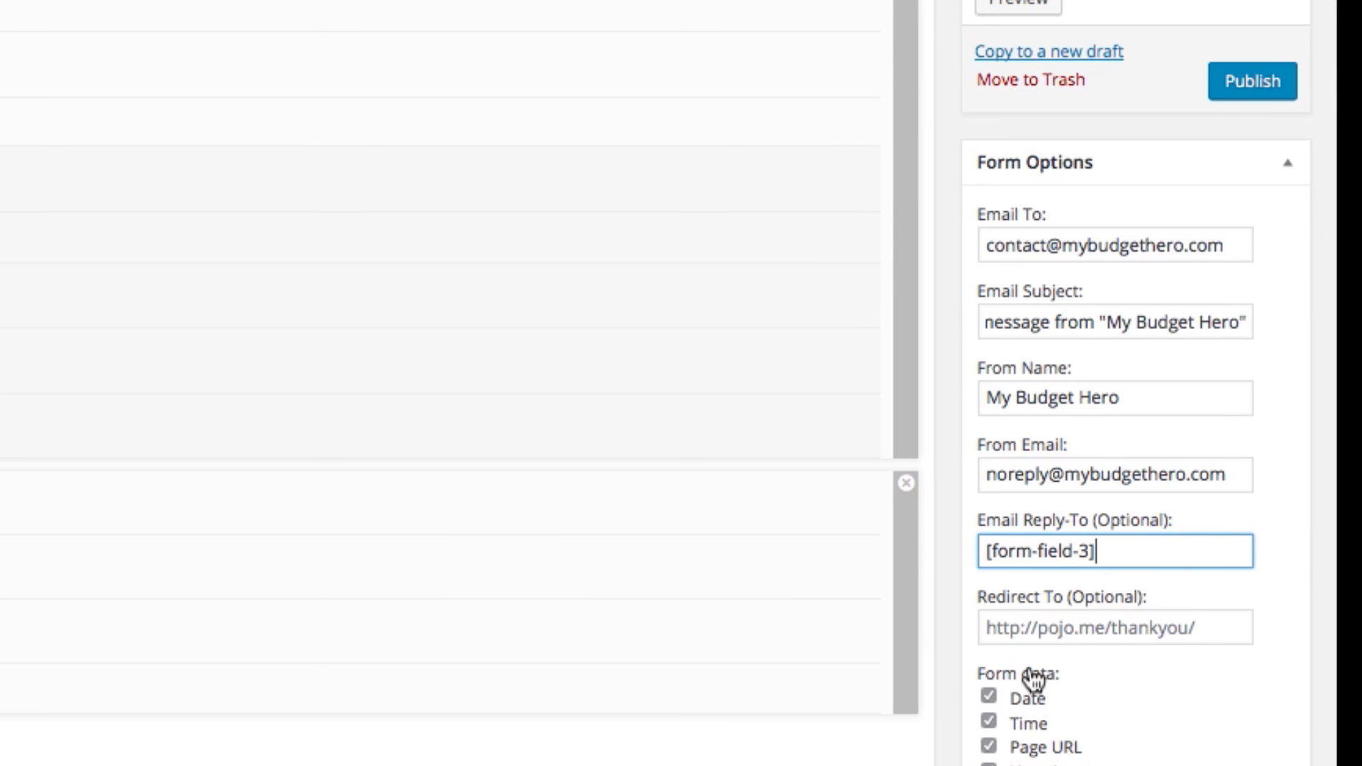
# Try excluding Date and Time from the submitted form data and include both again
pyautogui.click(1219, 624)
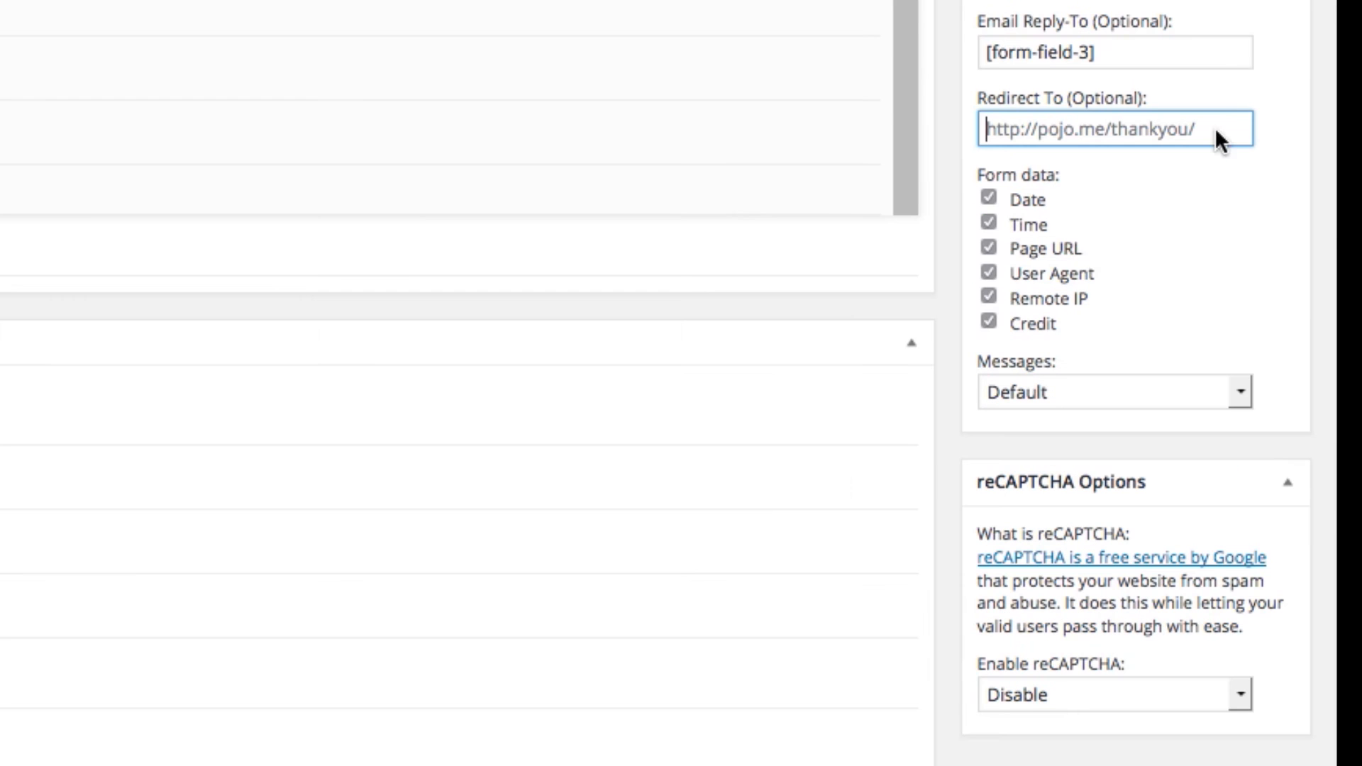
pyautogui.click(988, 695)
pyautogui.click(990, 224)
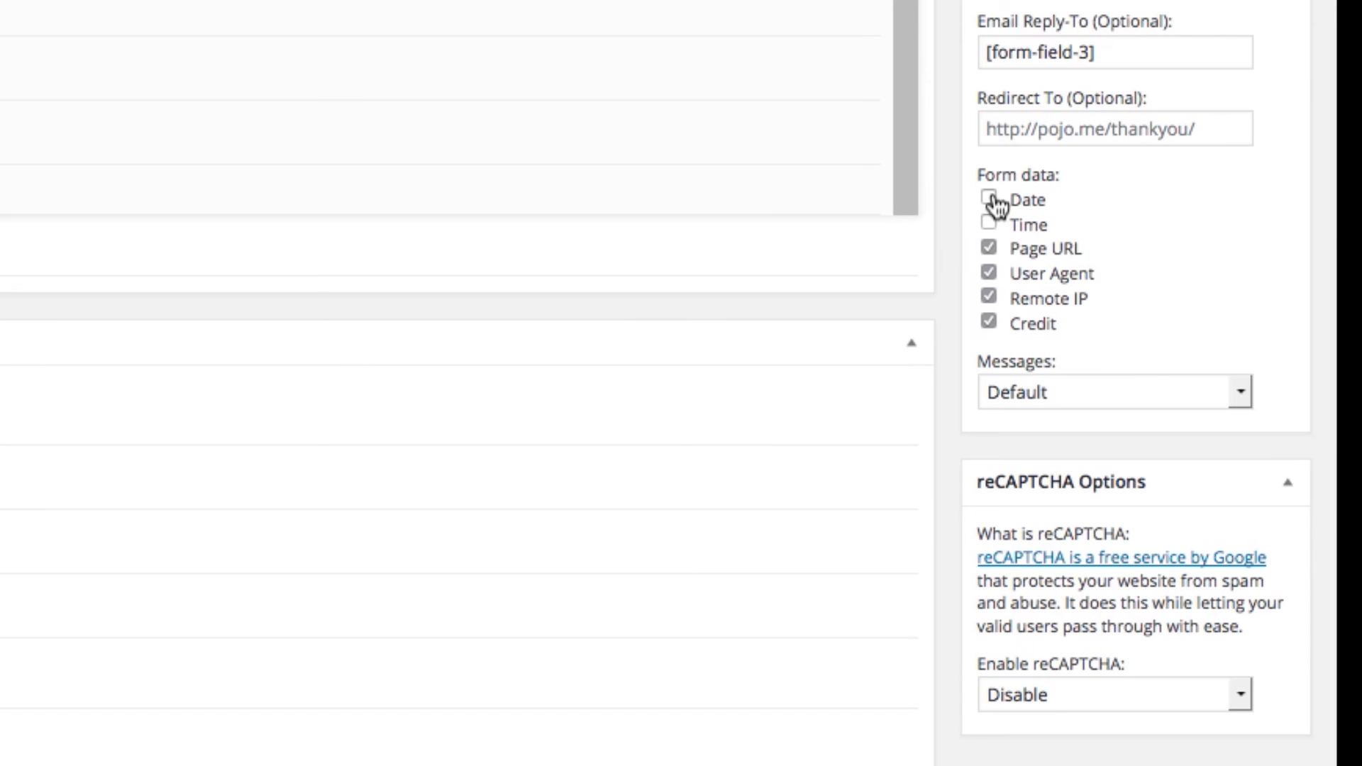
pyautogui.click(988, 223)
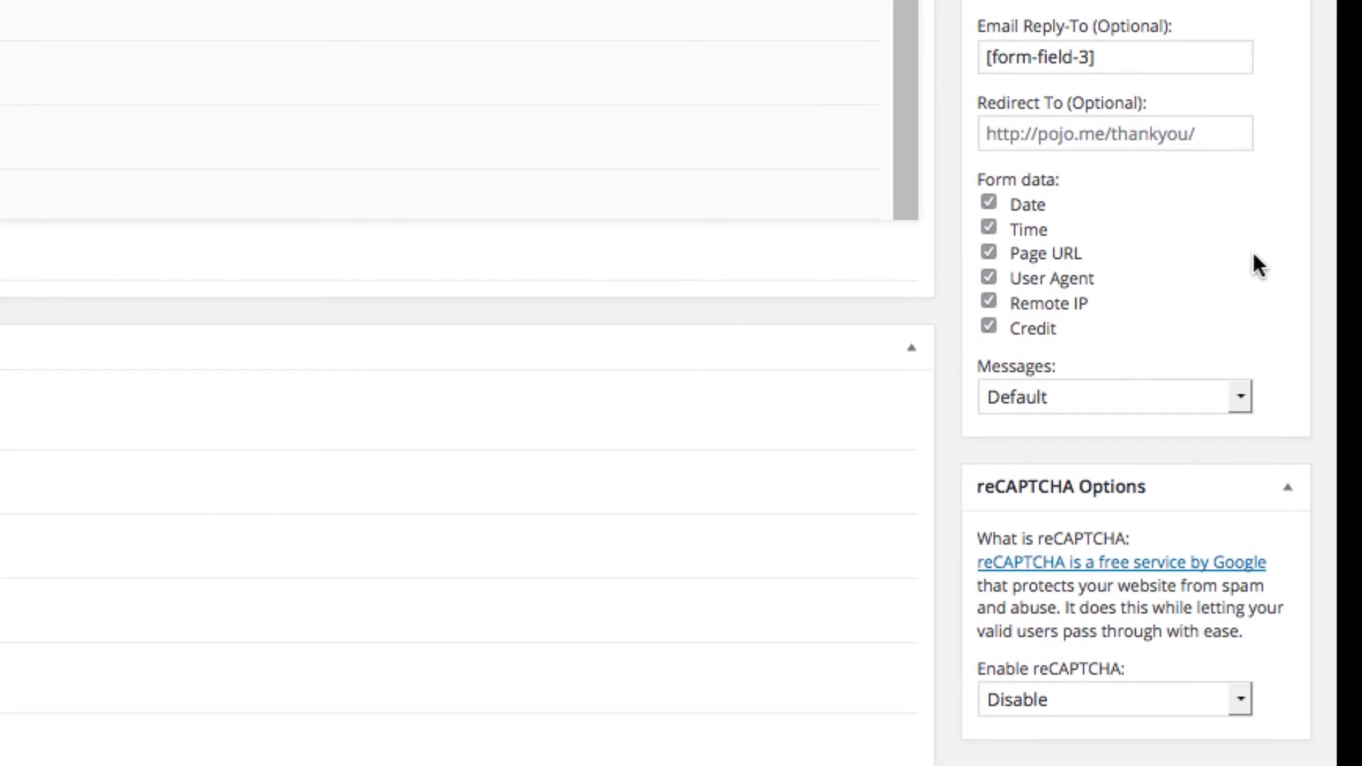
# Try Custom for the form's messages and set them back to Default
pyautogui.click(1240, 401)
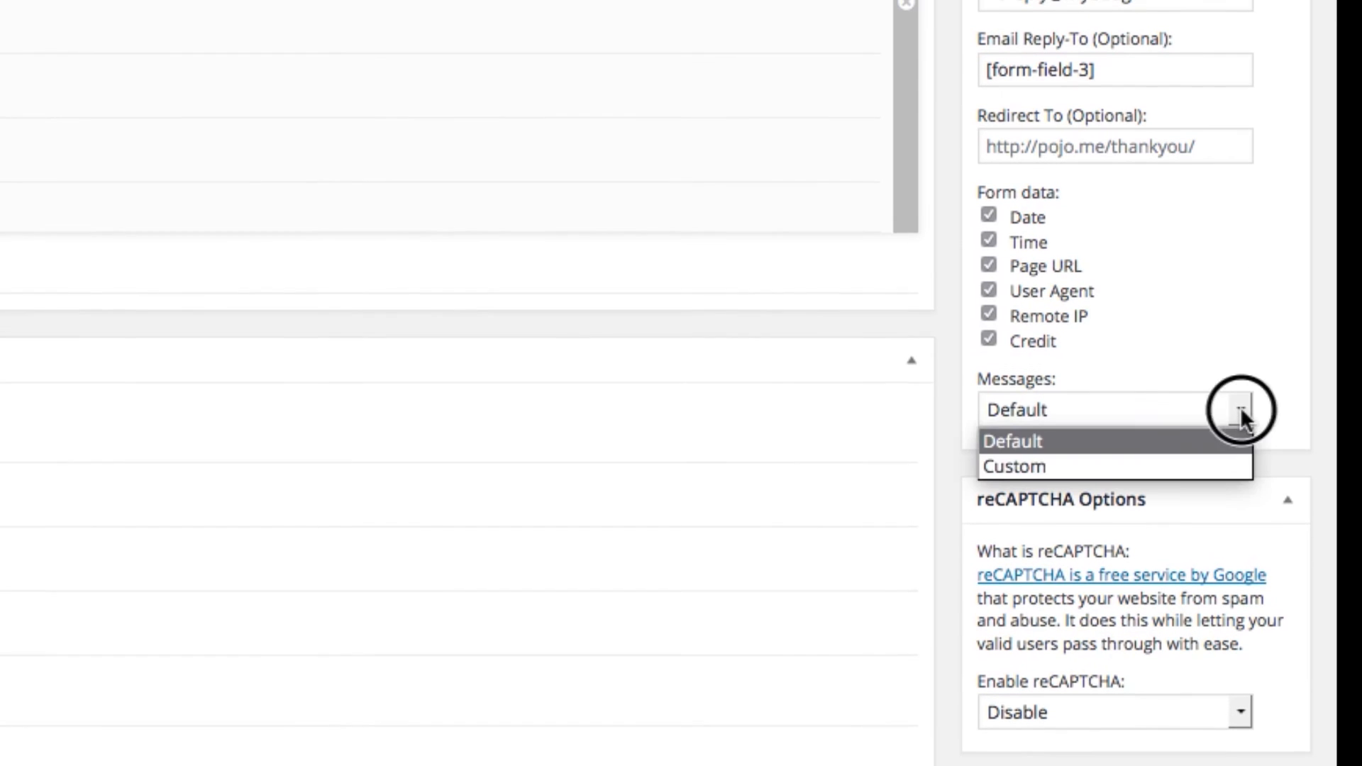
pyautogui.click(1238, 470)
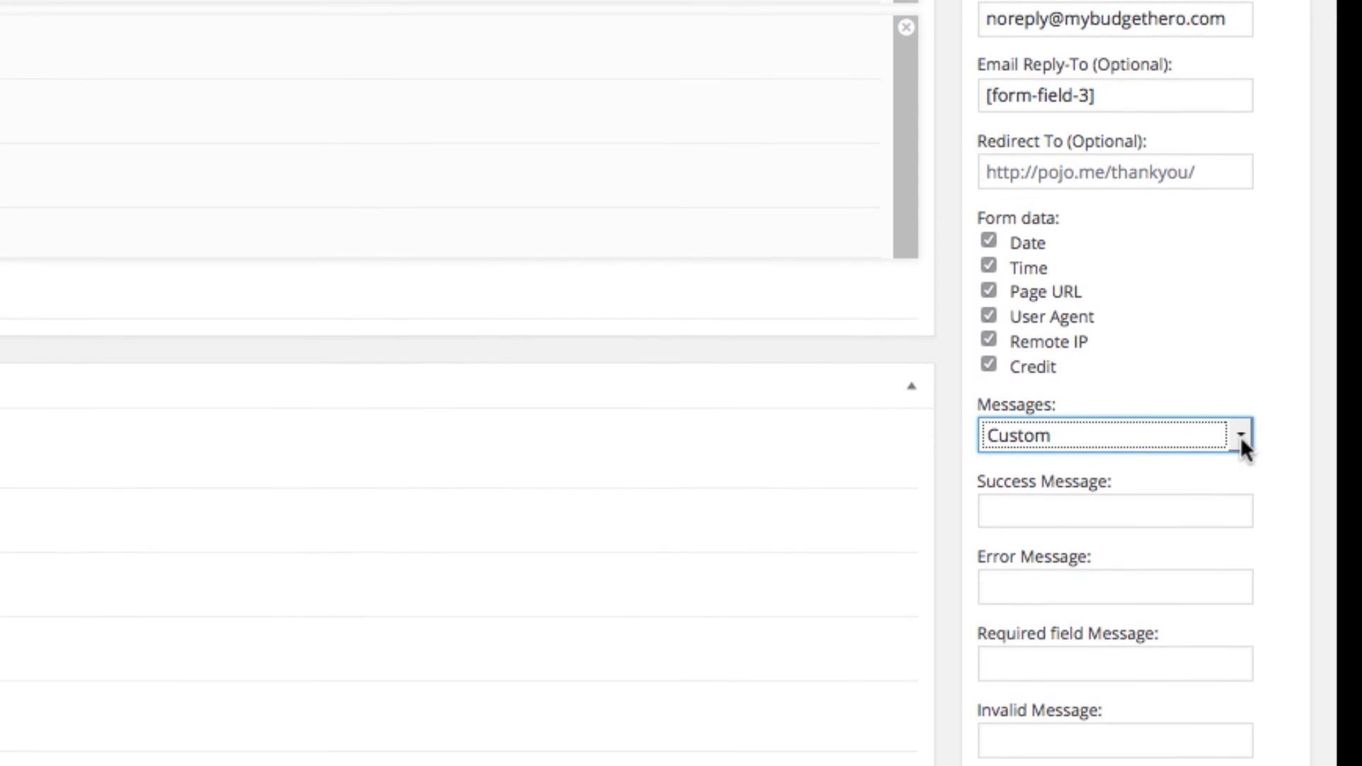
pyautogui.click(1240, 427)
pyautogui.click(1208, 470)
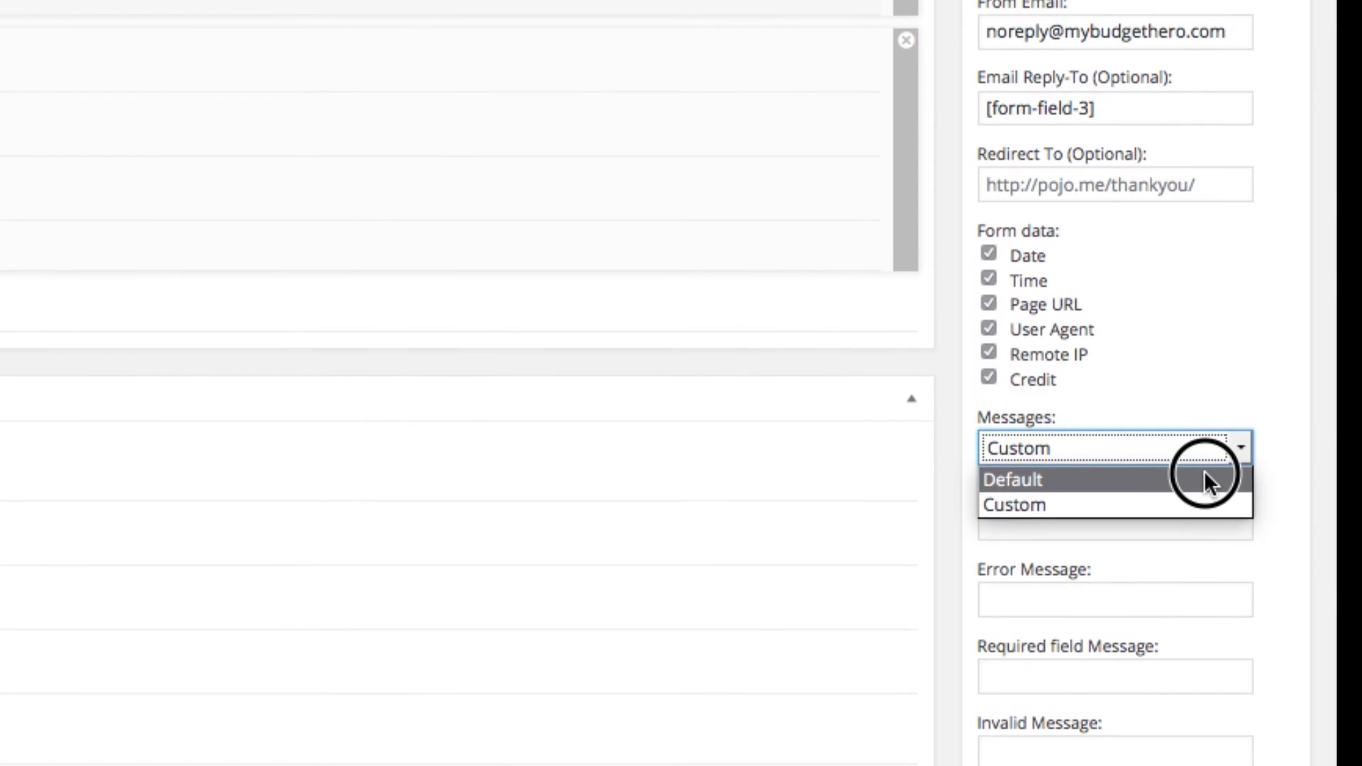
# Try enabling reCAPTCHA for the form and set it back to Disable
pyautogui.scroll(-5, 1318, 412)
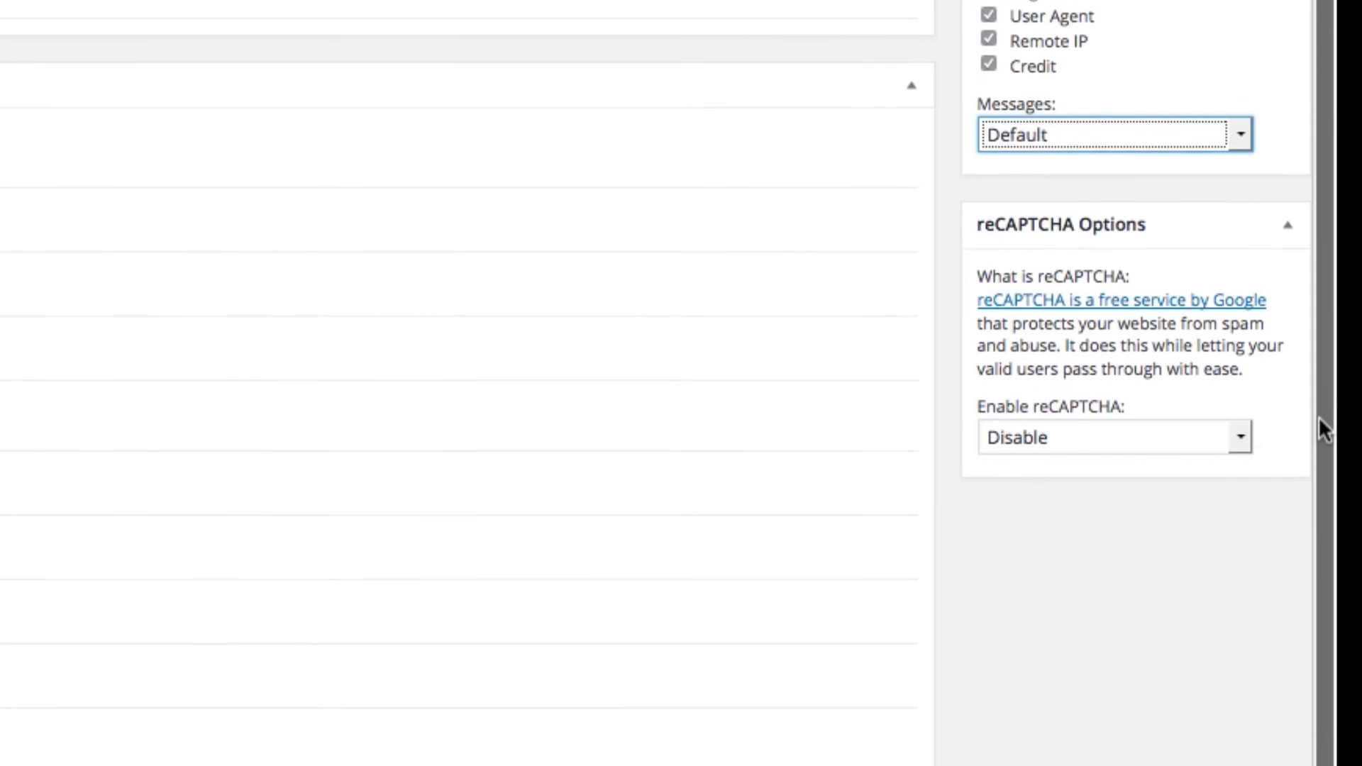
pyautogui.click(1242, 449)
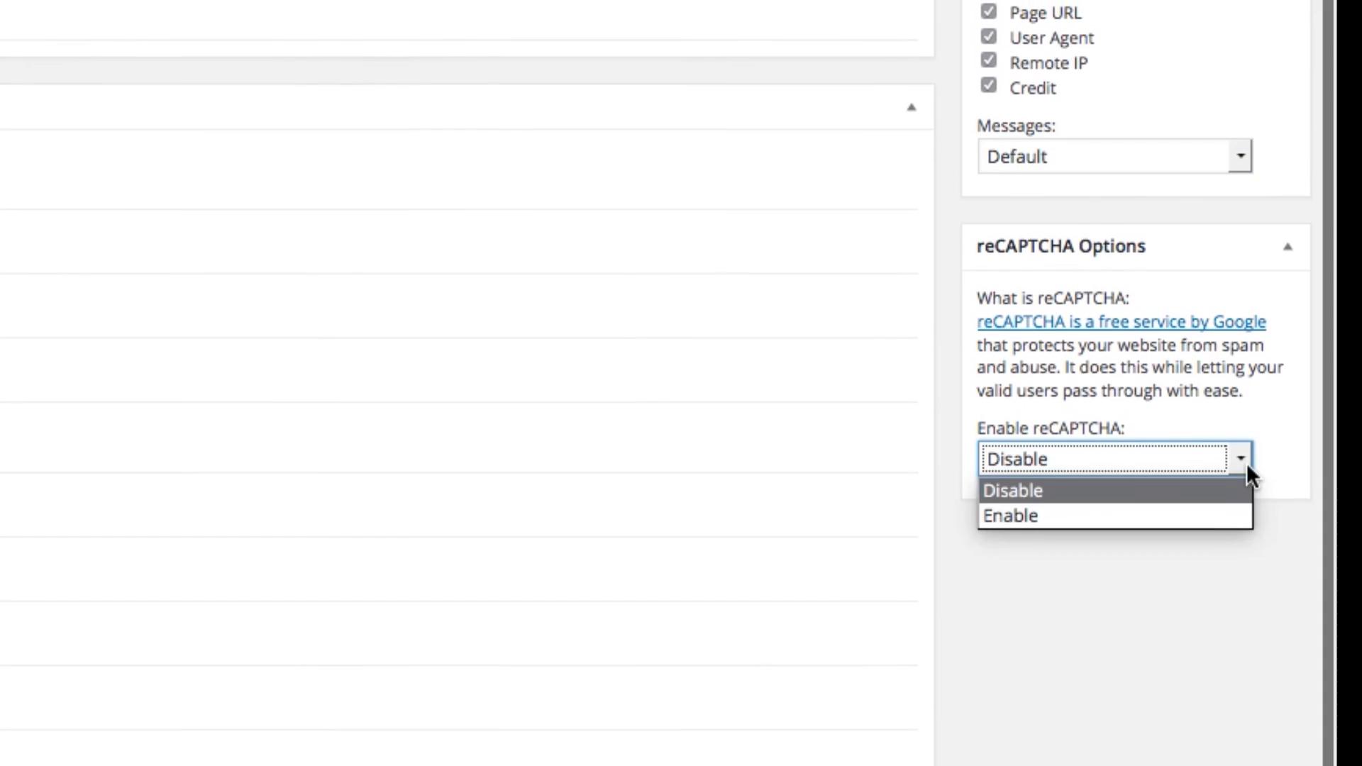
pyautogui.click(1236, 518)
pyautogui.click(1241, 468)
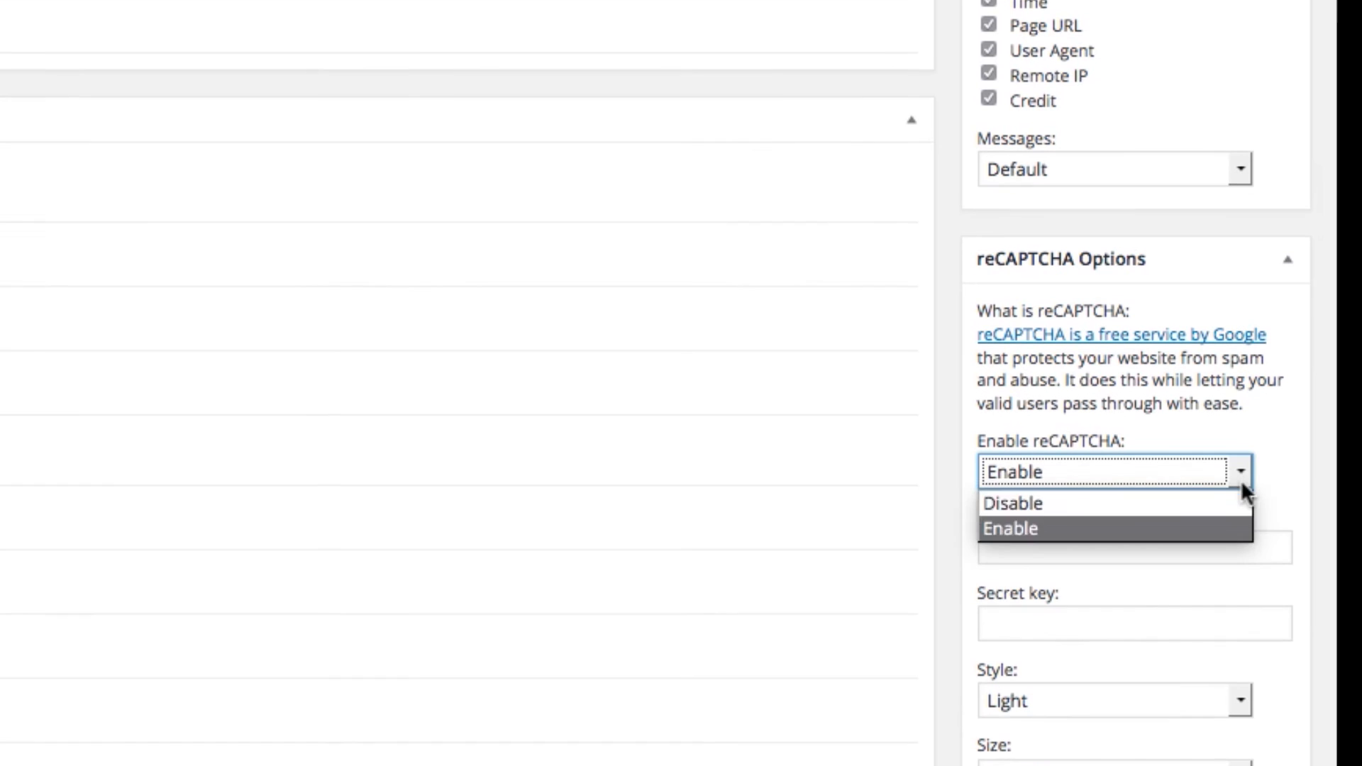
pyautogui.click(1228, 500)
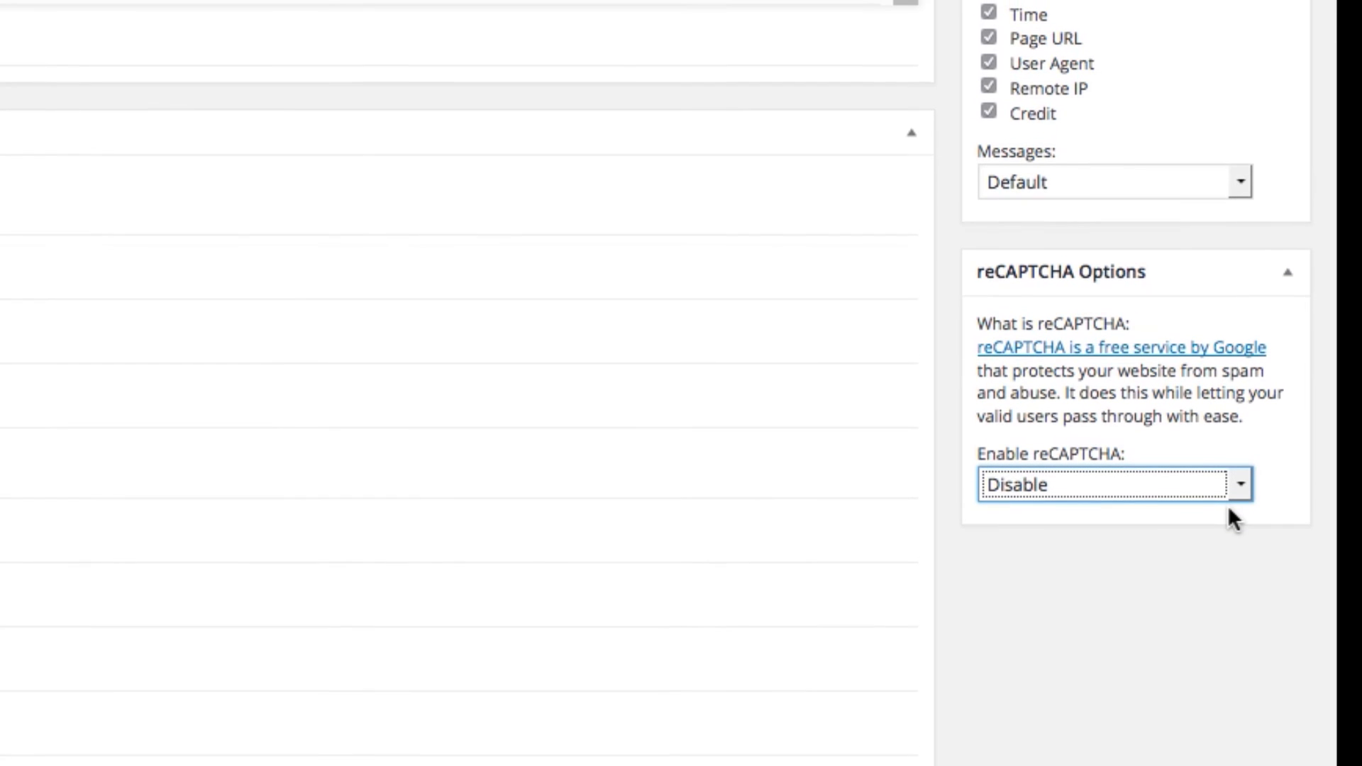
# Publish the contact form and copy its shortcode [pojo-form id="1519"]
pyautogui.scroll(13, 1228, 514)
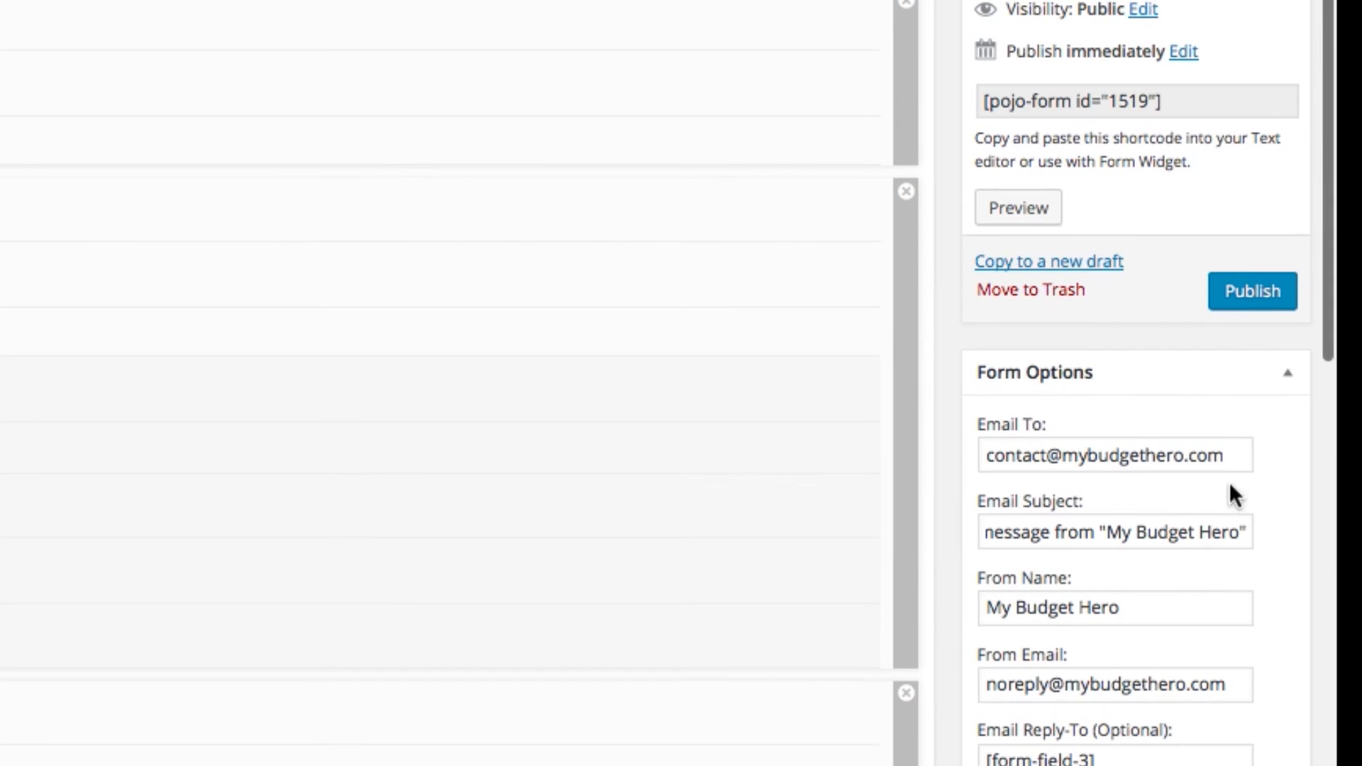
pyautogui.click(1244, 307)
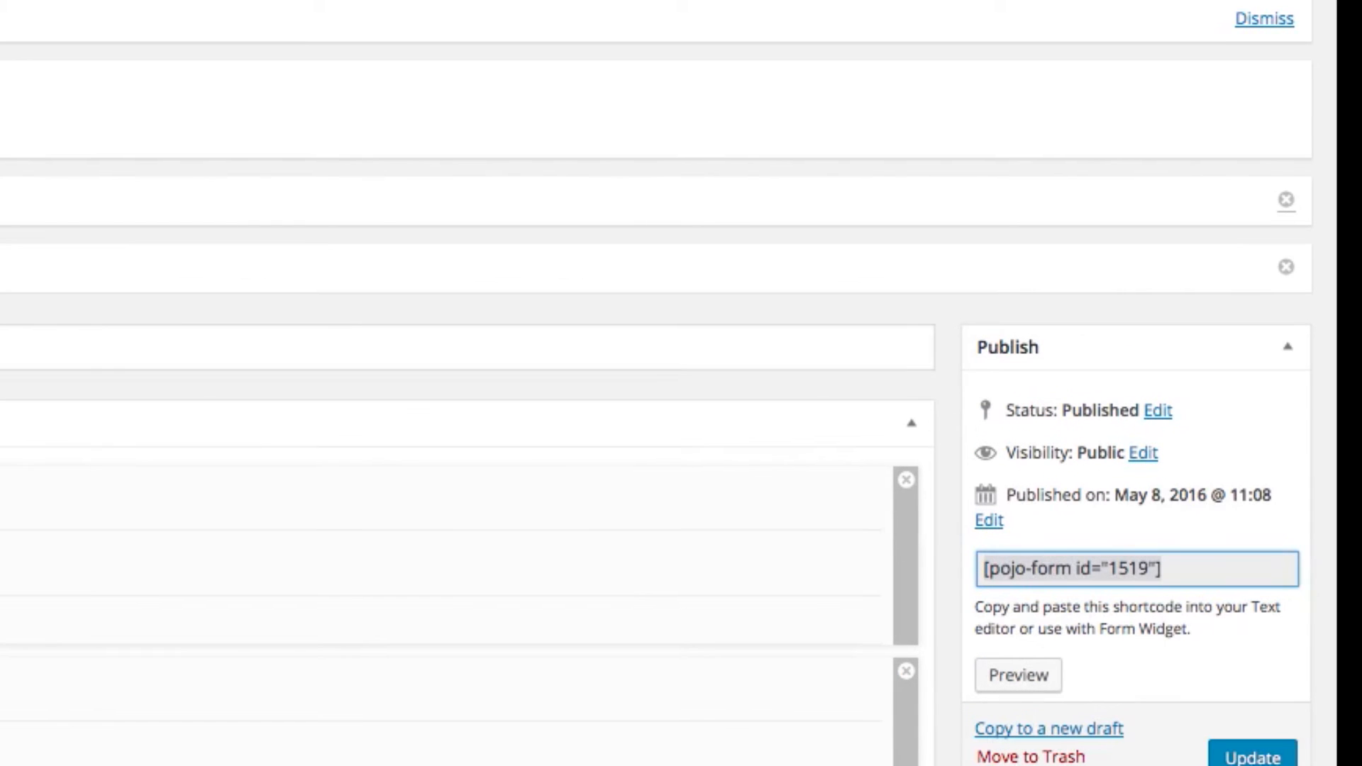
pyautogui.scroll(-1, 638, 511)
pyautogui.click(1027, 567)
pyautogui.rightClick(1039, 562)
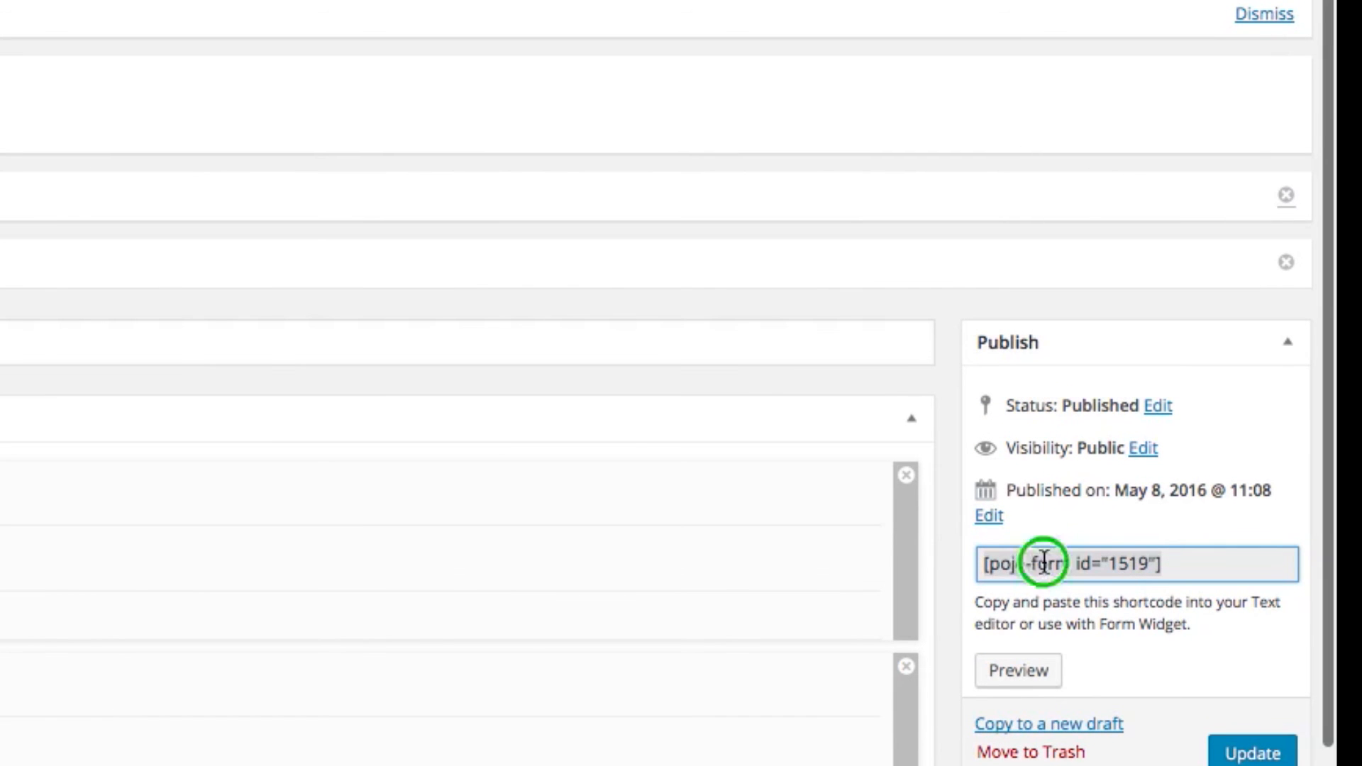
pyautogui.click(891, 652)
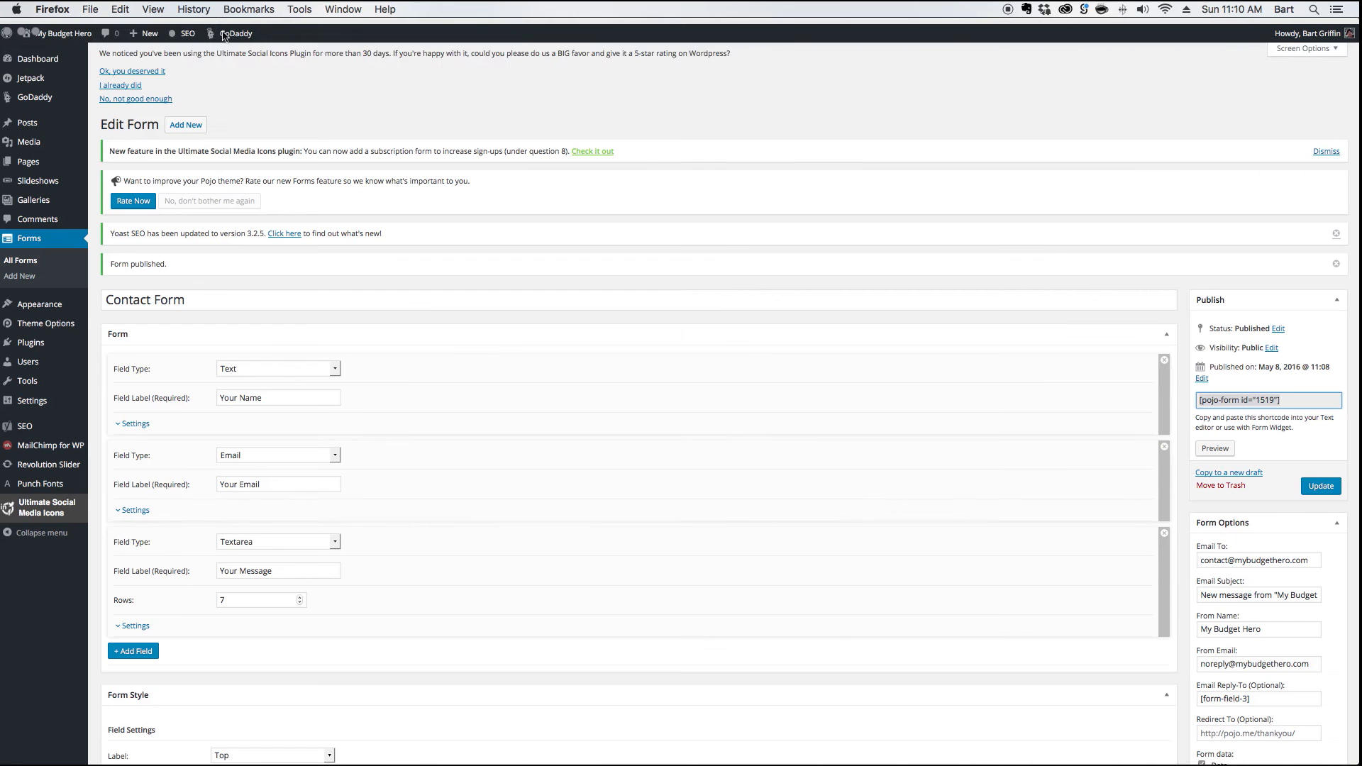
# Switch to the editor of the "Contact Me" page that holds the form shortcode
pyautogui.click(231, 35)
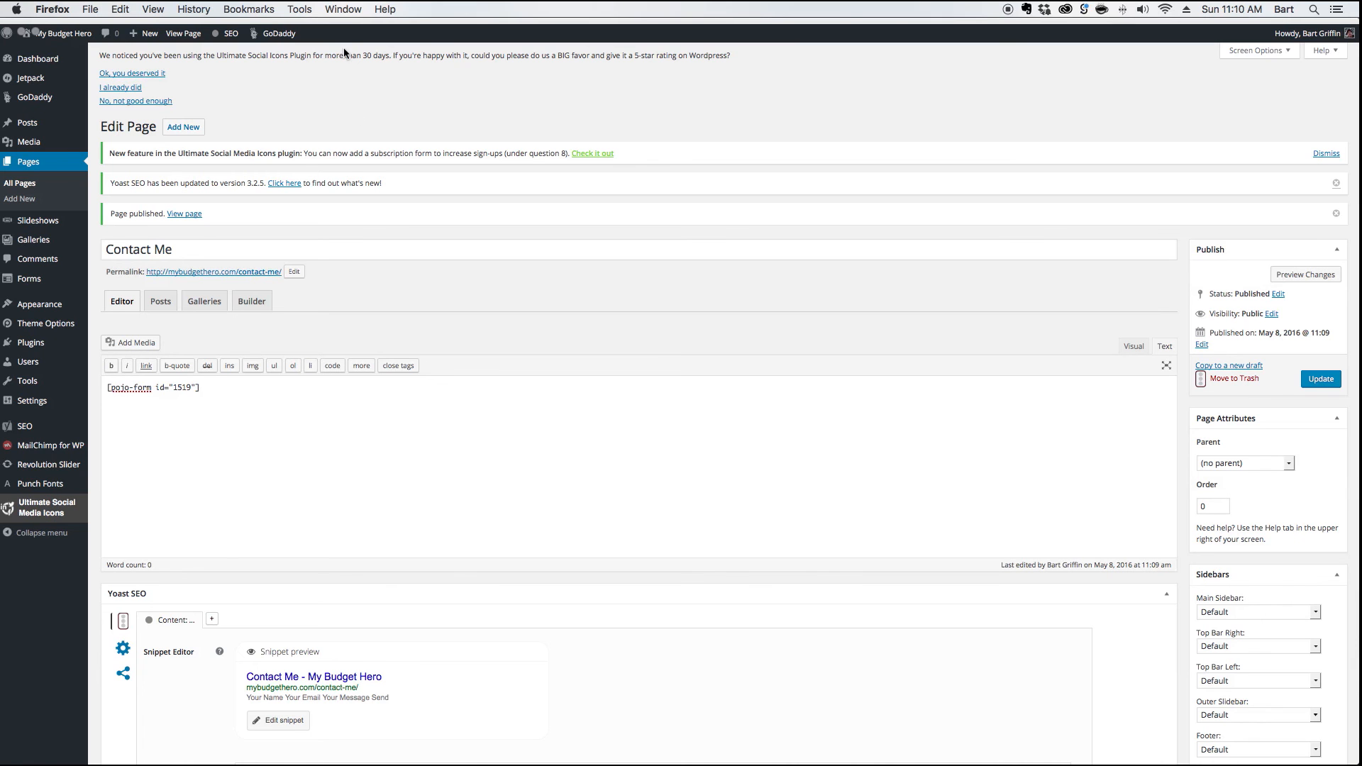
# Switch to the live Contact Me page and fill in the form's name and e-mail fields with test sender details
pyautogui.click(397, 36)
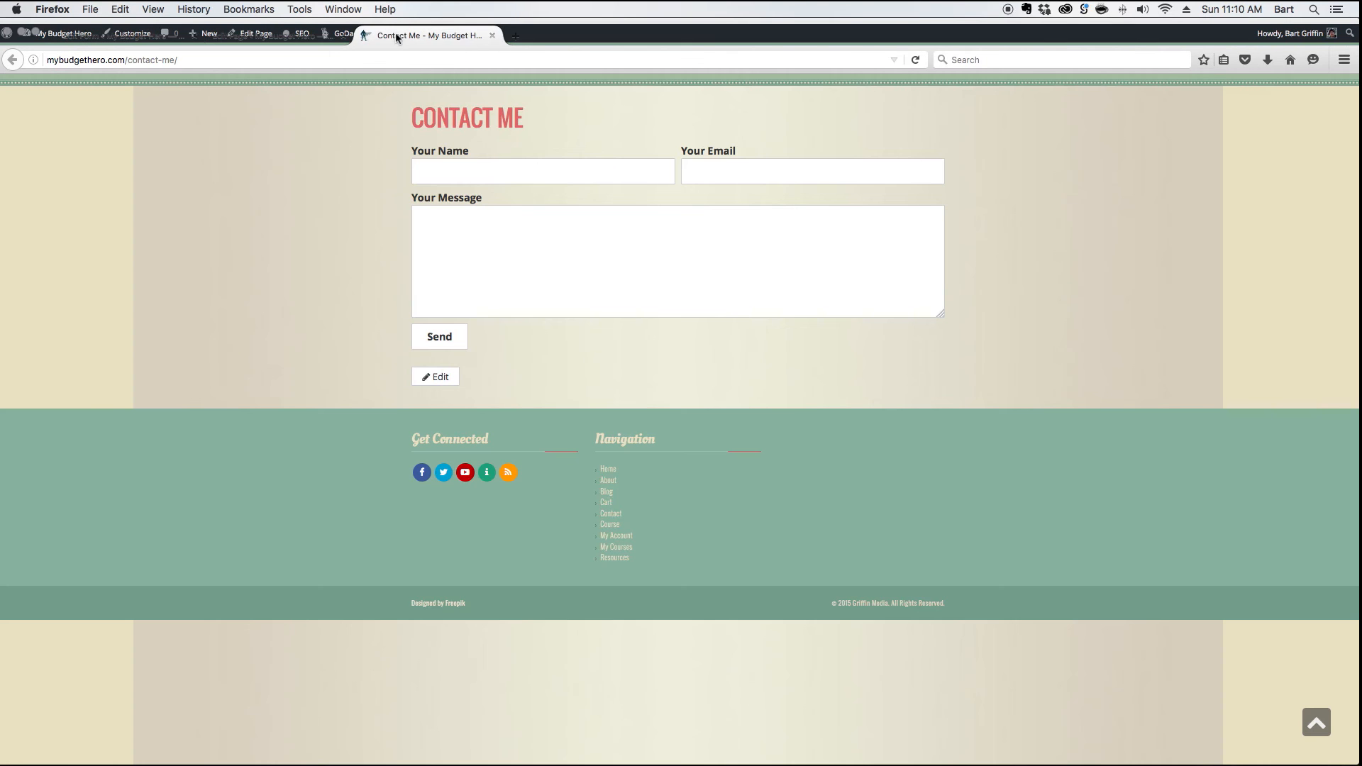
pyautogui.click(478, 170)
pyautogui.write('Bart')
pyautogui.press('Tab')
pyautogui.write('m')
pyautogui.write('y')
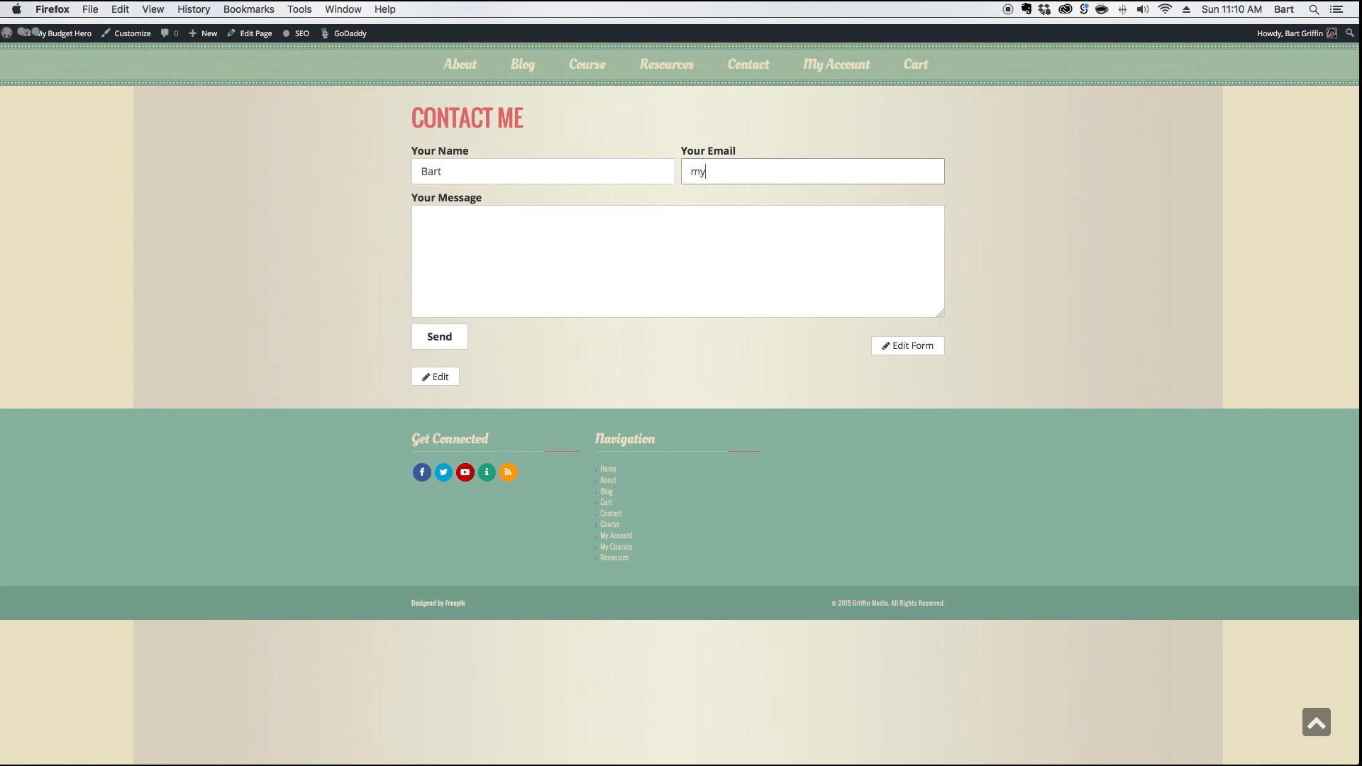
pyautogui.write('email@mydomain.com')
# Enter the message "Test #1" in the contact form and send it
pyautogui.press('Tab')
pyautogui.write('T')
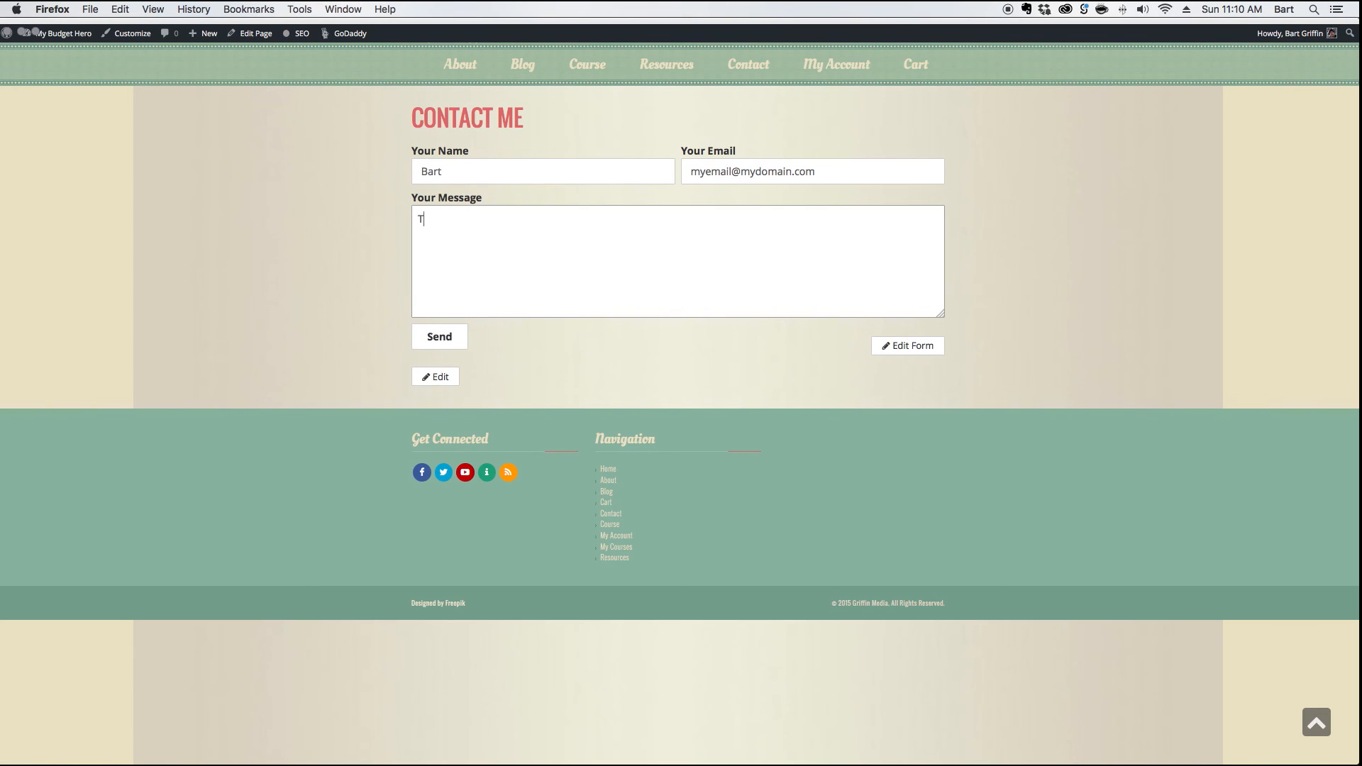
pyautogui.write('est #1')
pyautogui.click(453, 339)
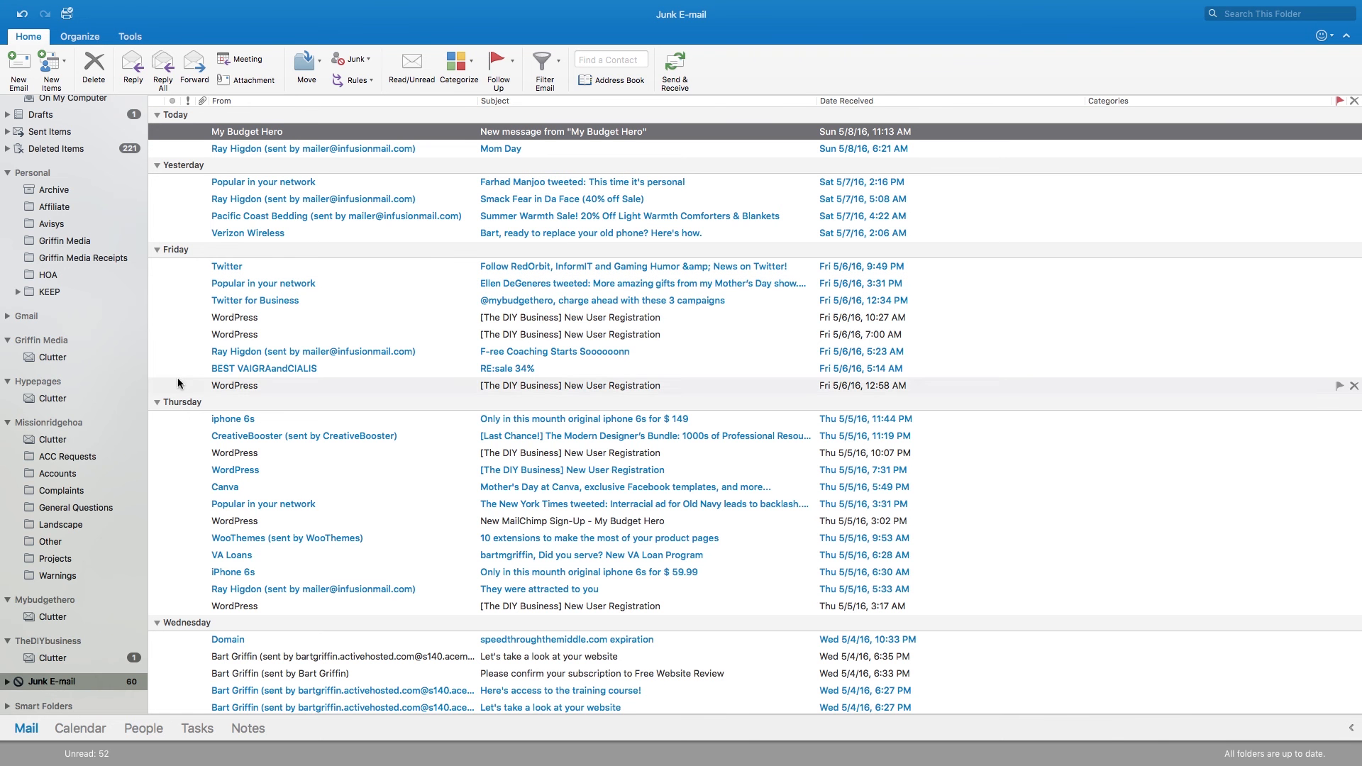
# In Outlook, open the "New message from "My Budget Hero"" junk e-mail and examine the submitted name, e-mail and message
pyautogui.doubleClick(241, 136)
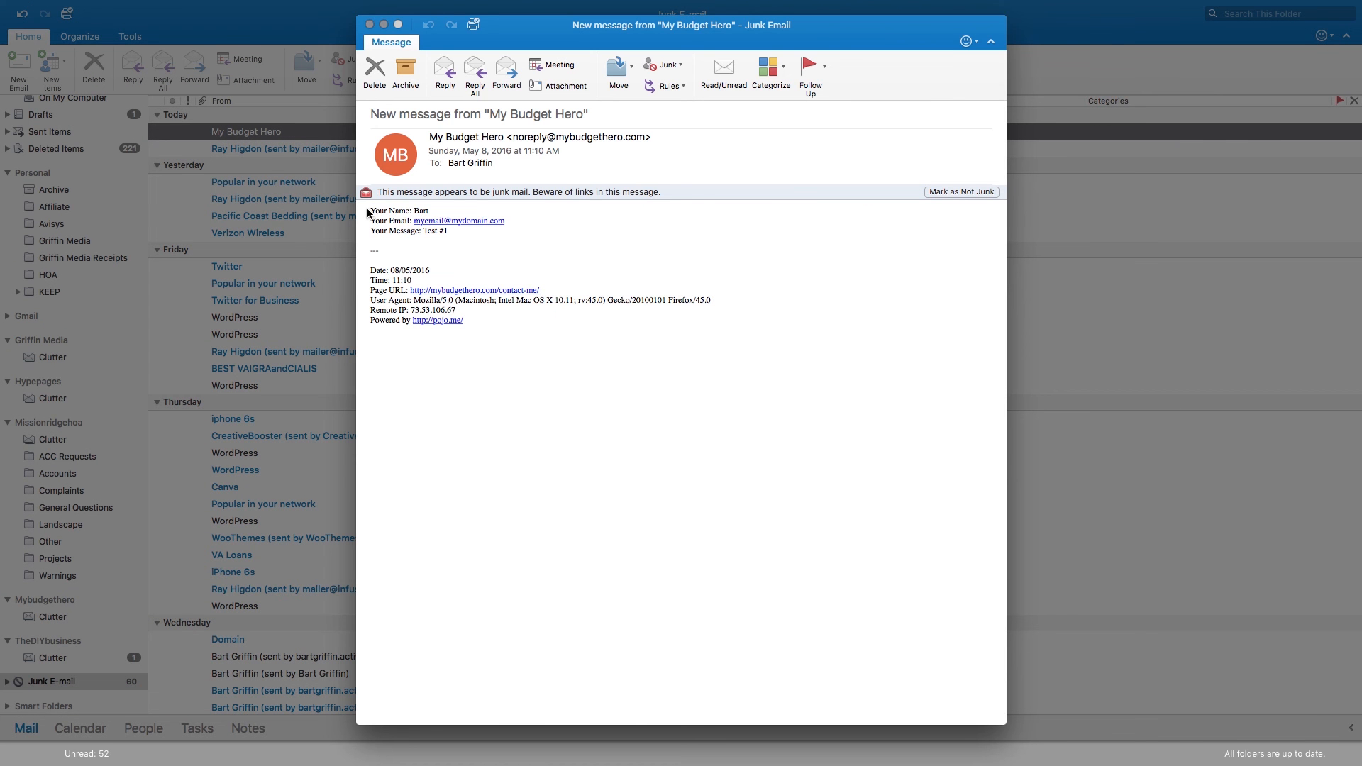
pyautogui.moveTo(370, 211); pyautogui.dragTo(458, 234)
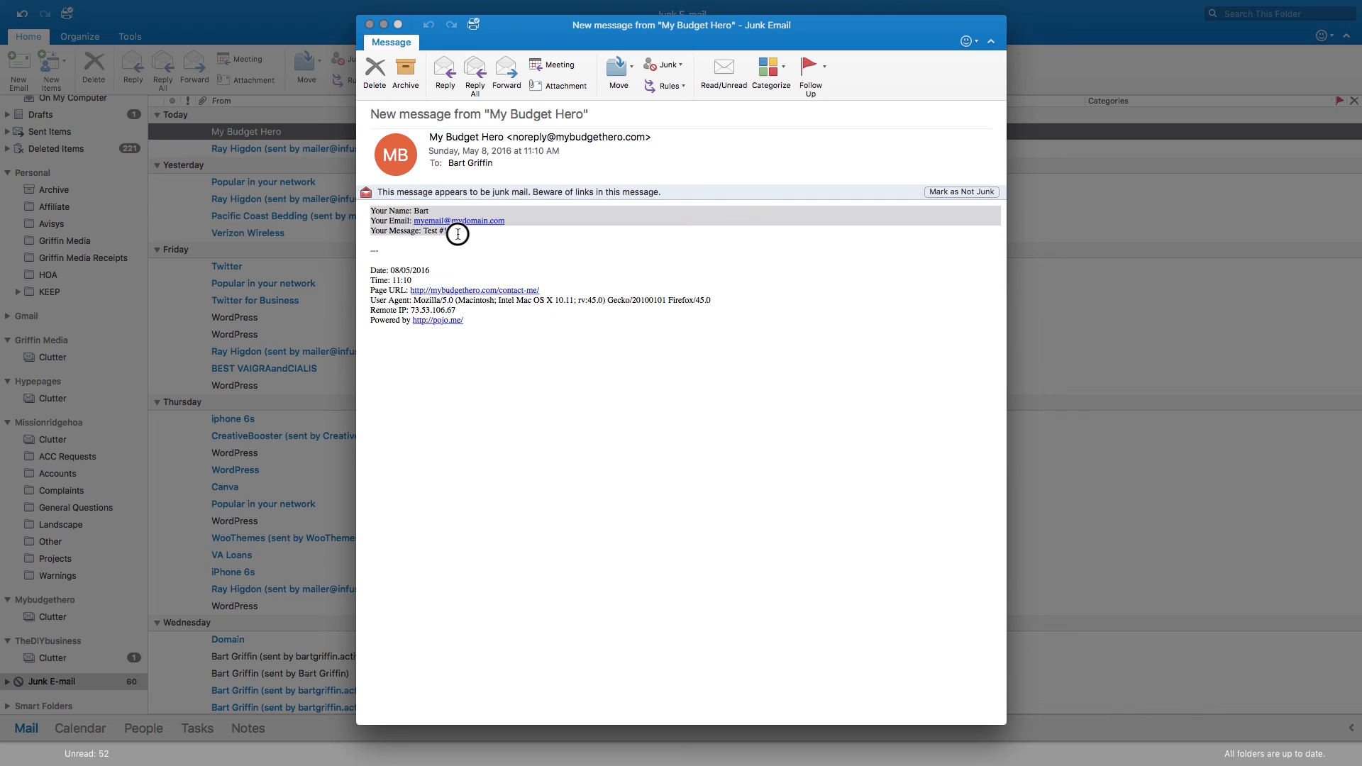
pyautogui.click(517, 249)
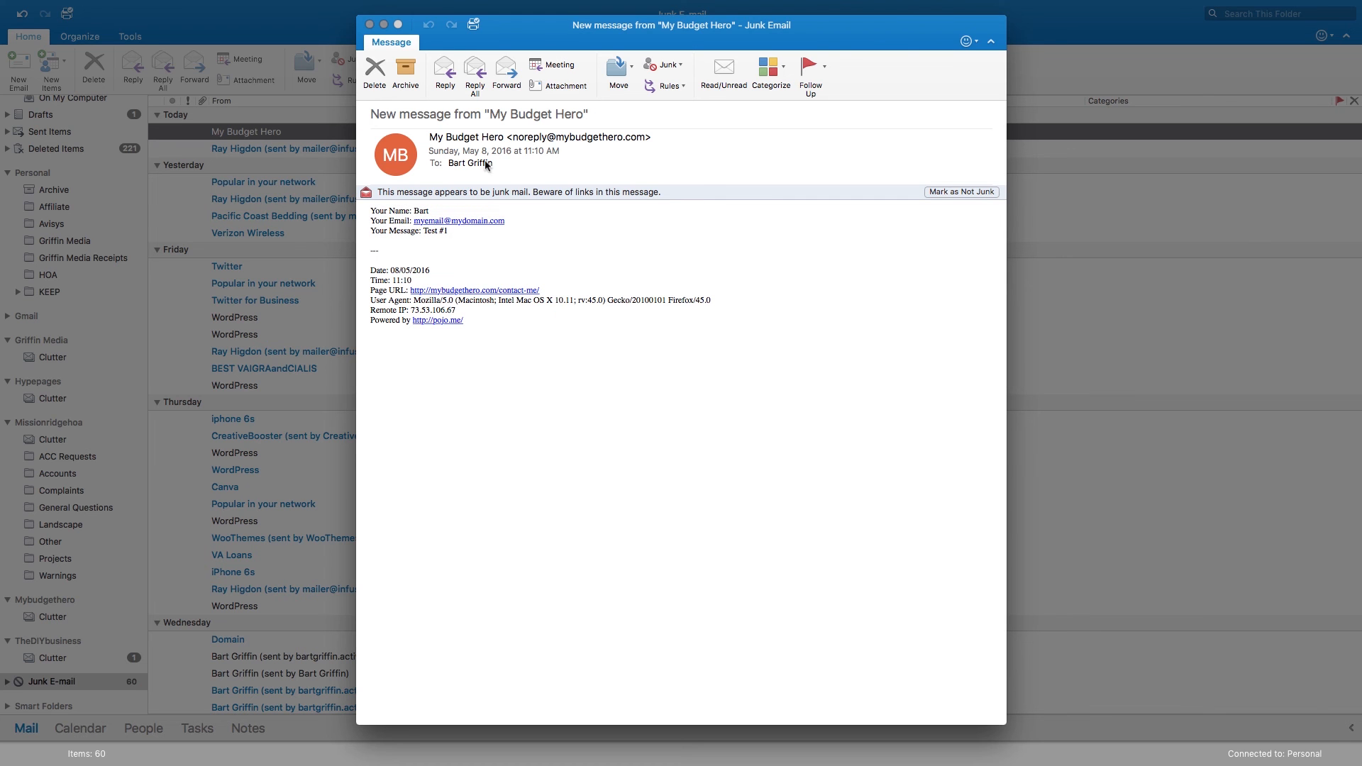
# Start a reply to the form notification and check which recipient address it uses
pyautogui.click(445, 71)
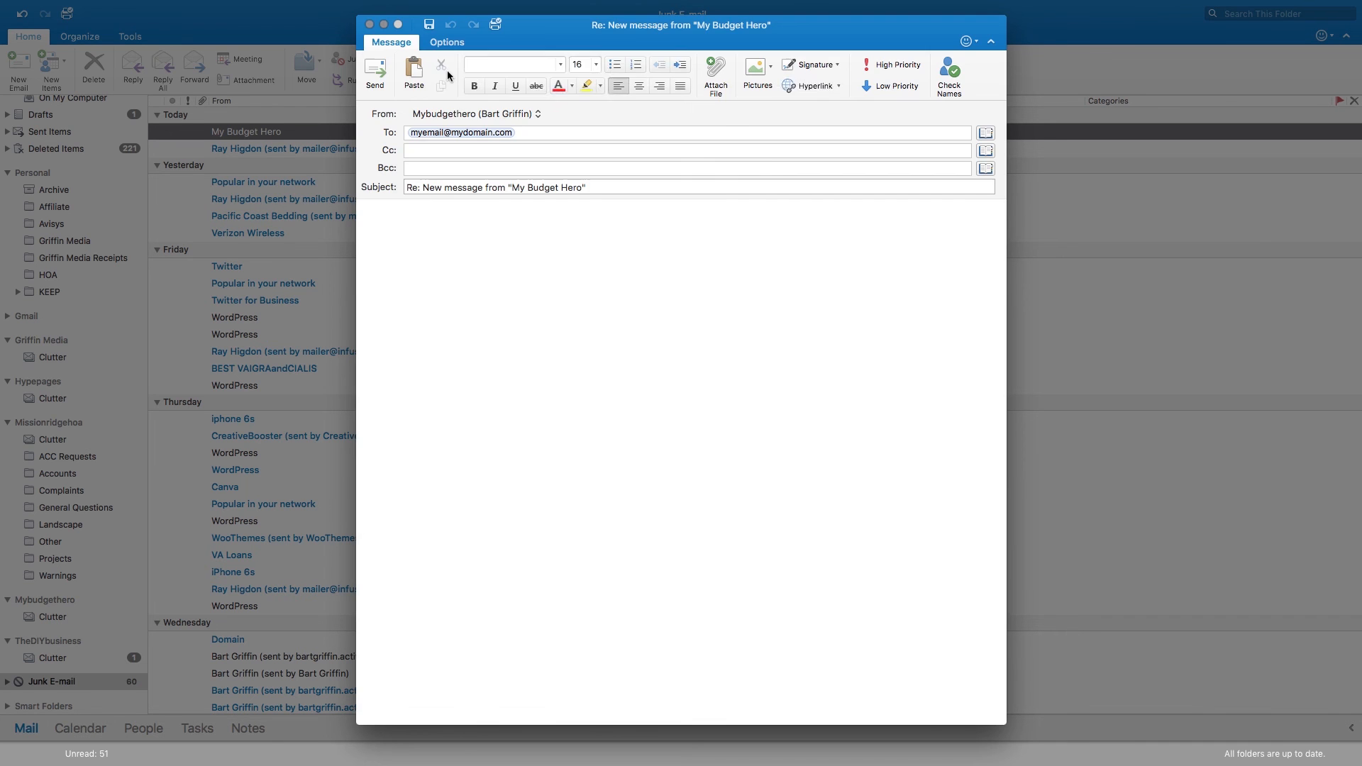
pyautogui.click(522, 133)
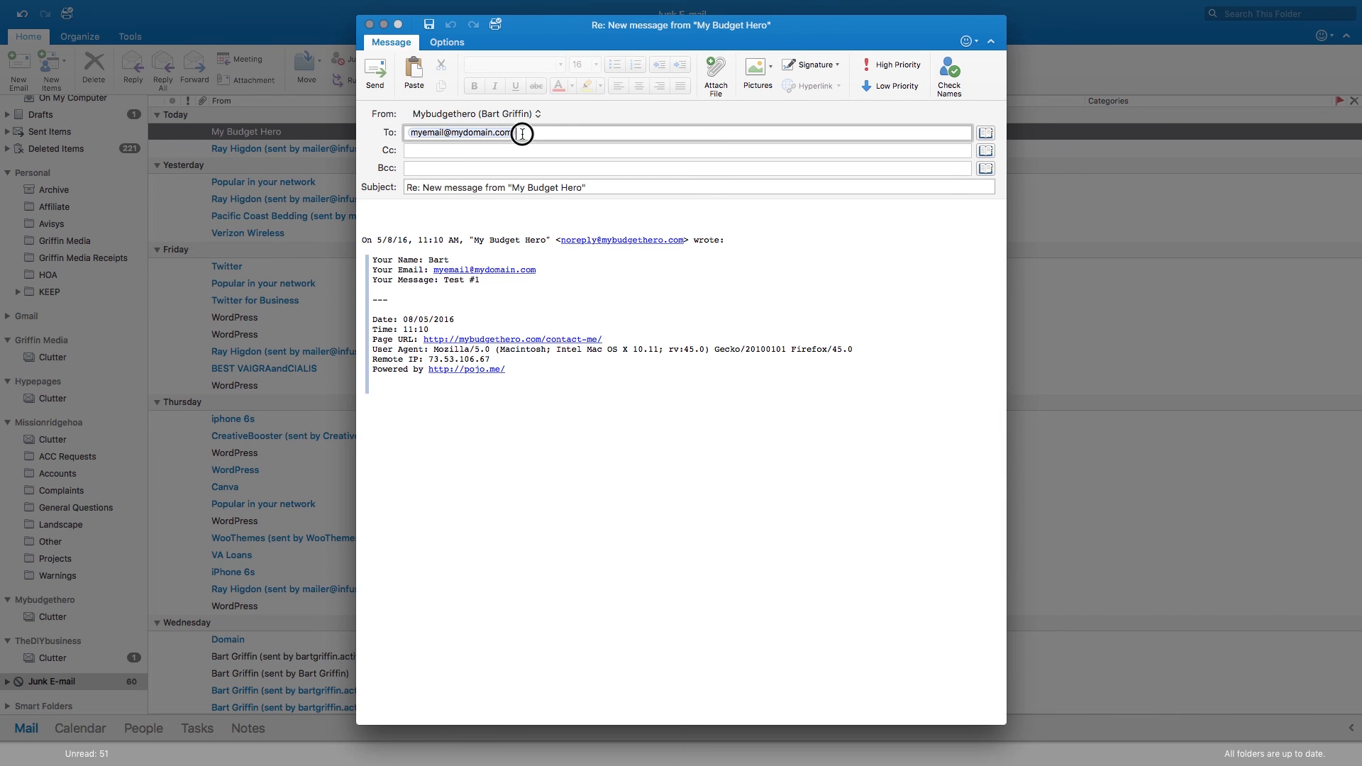
pyautogui.click(476, 133)
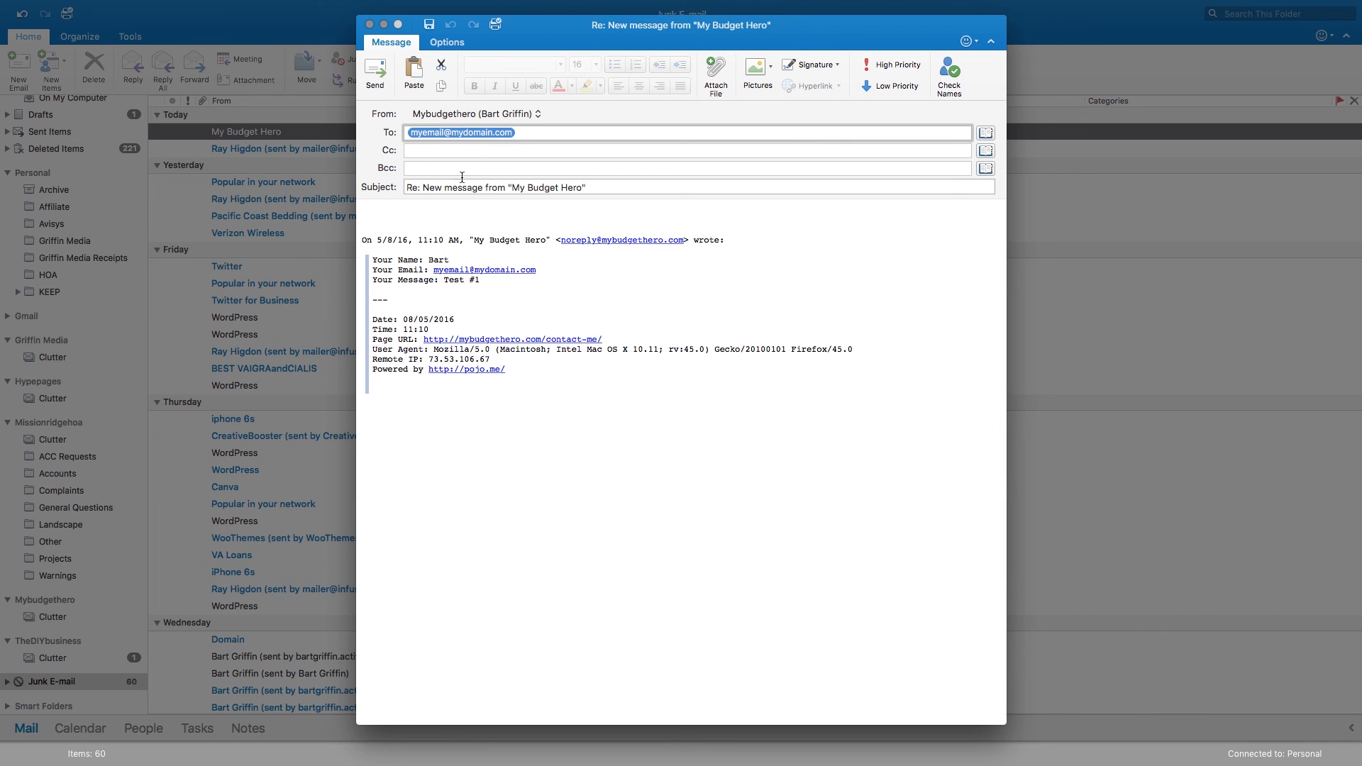